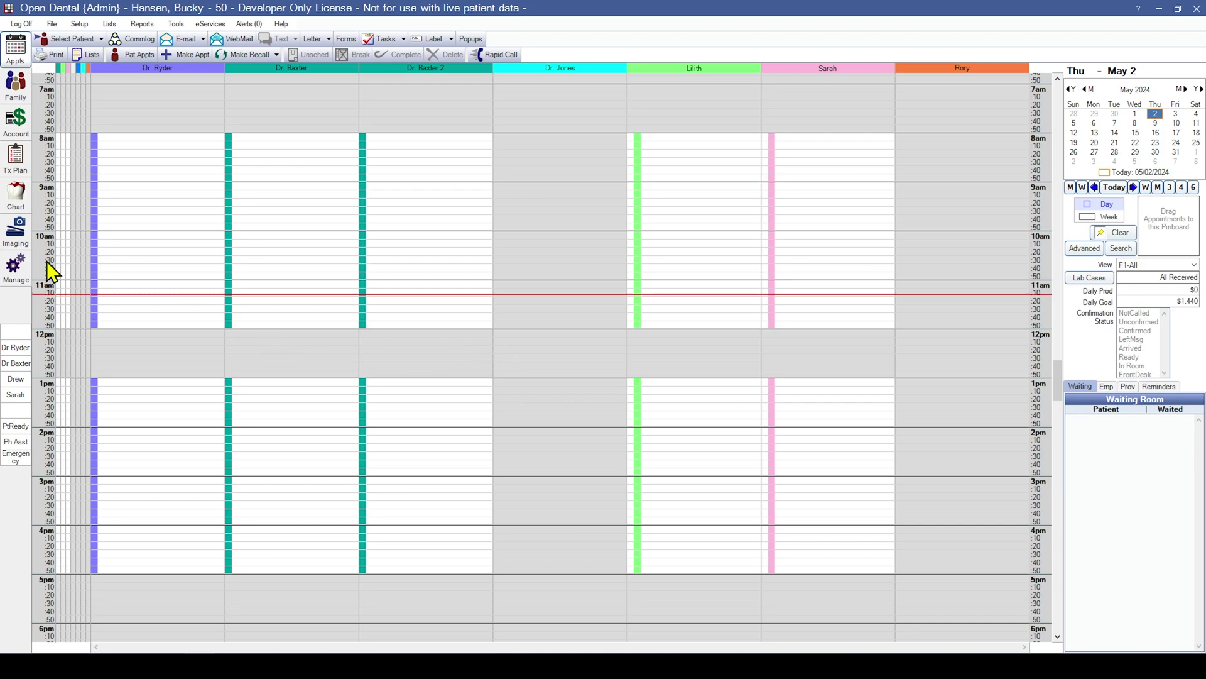
In the Billing Types definitions, add a billing type named TSI Collections with the value C
click(17, 270)
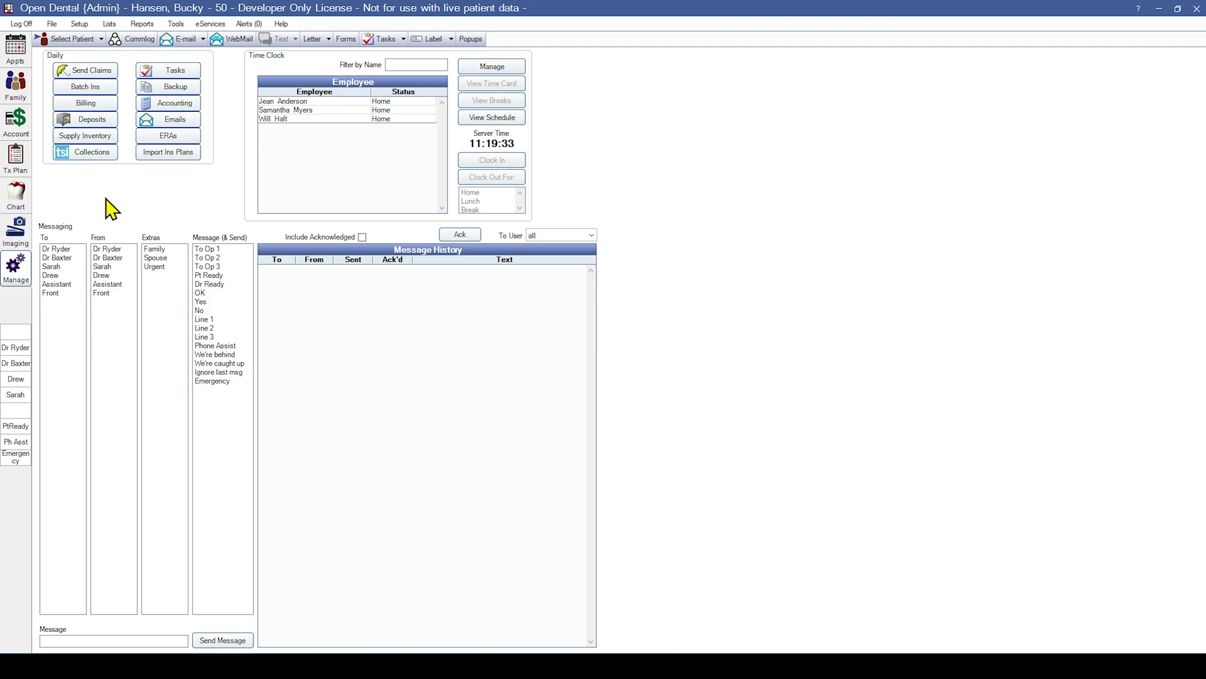
click(89, 25)
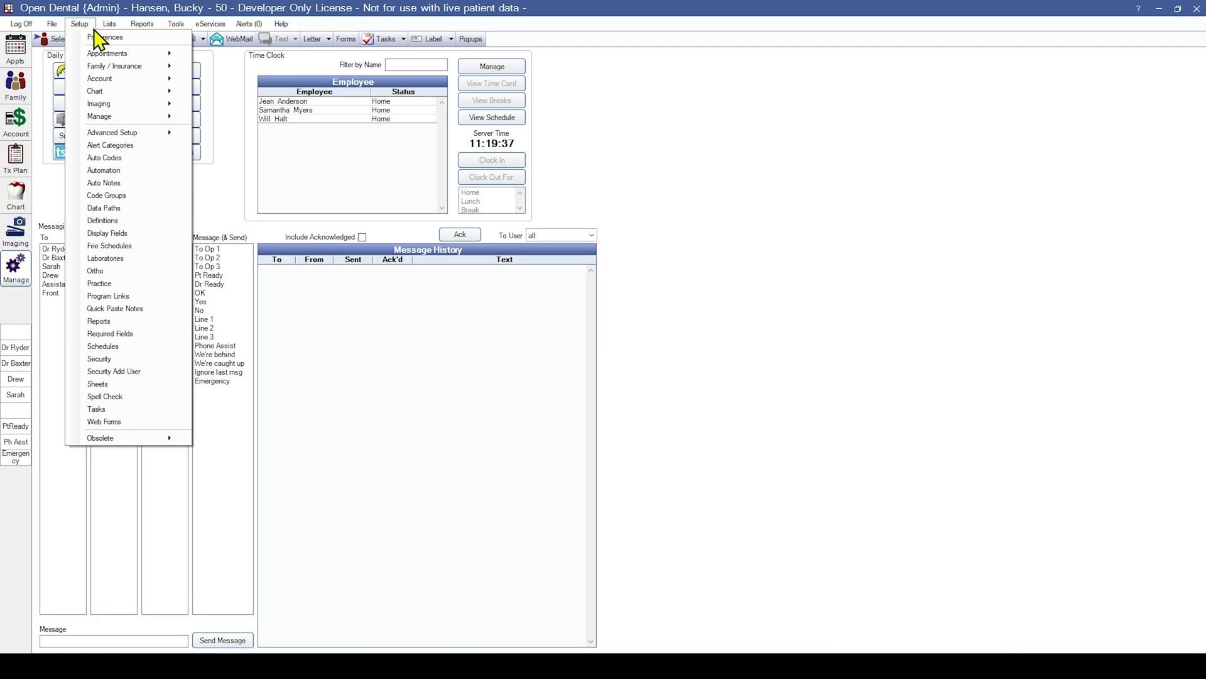
click(116, 221)
click(411, 202)
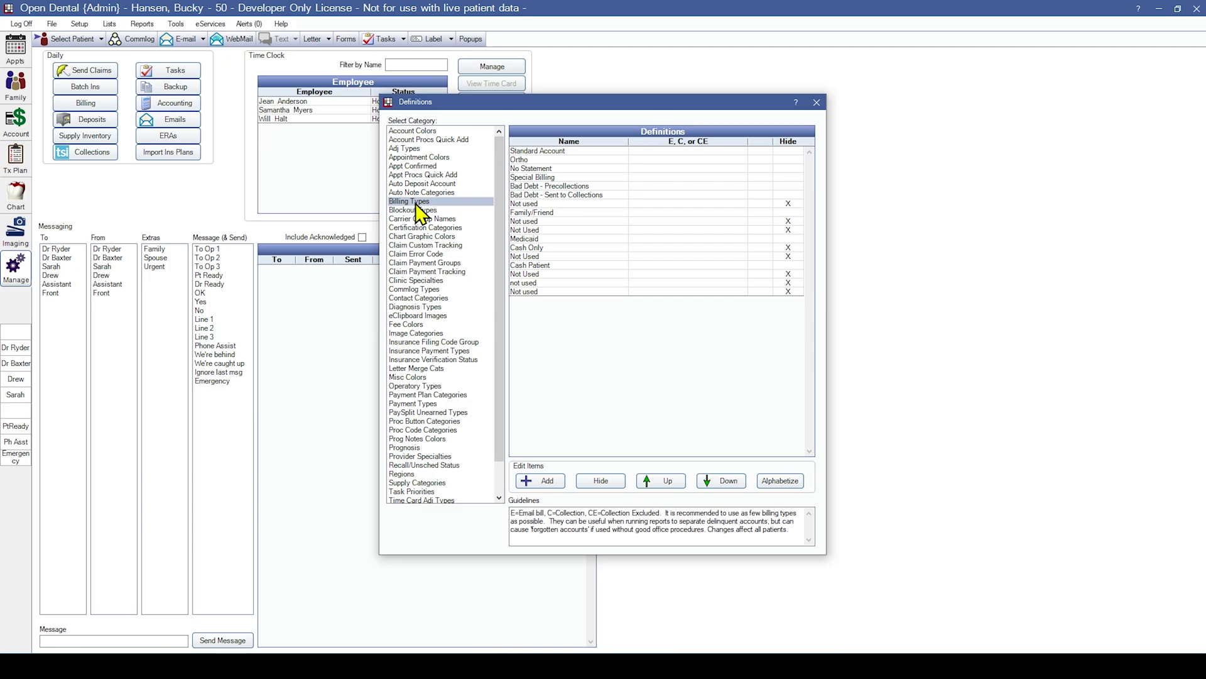
click(551, 482)
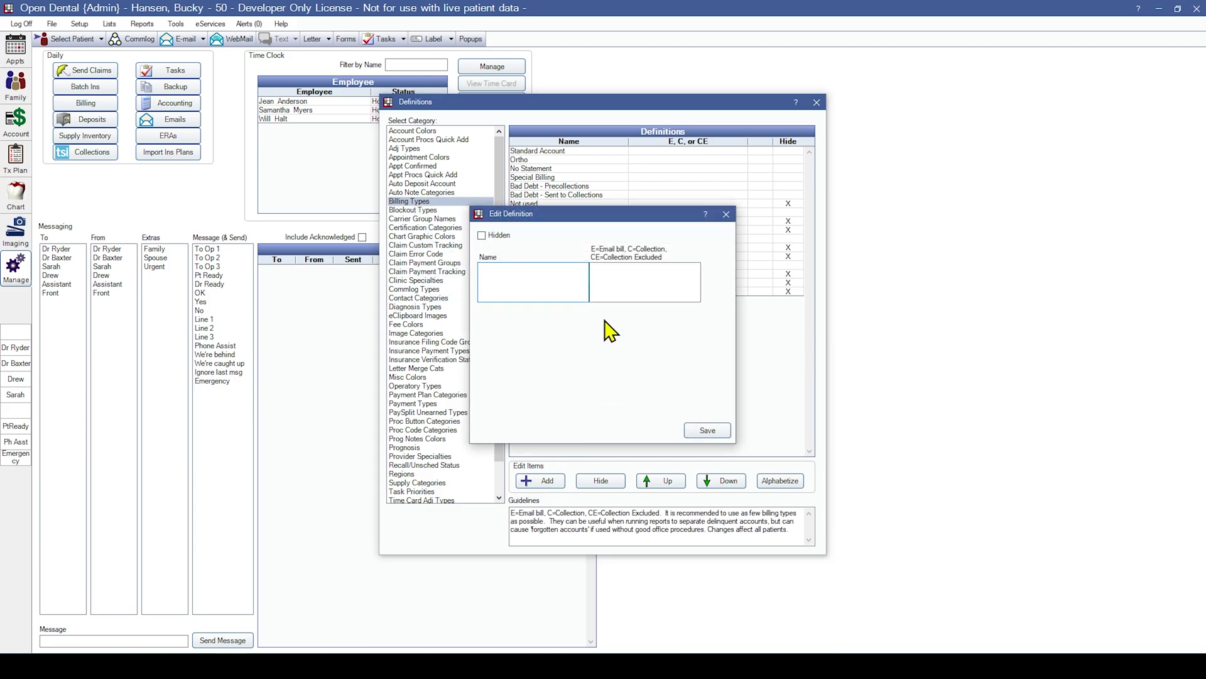
text(TSU)
key(BackSpace)
text(I Collections)
click(600, 279)
text(C)
click(698, 428)
Add a billing type named TSI Excluded with the value CE and close the definitions
click(537, 482)
text(TSI Excluded)
click(626, 278)
text(CE)
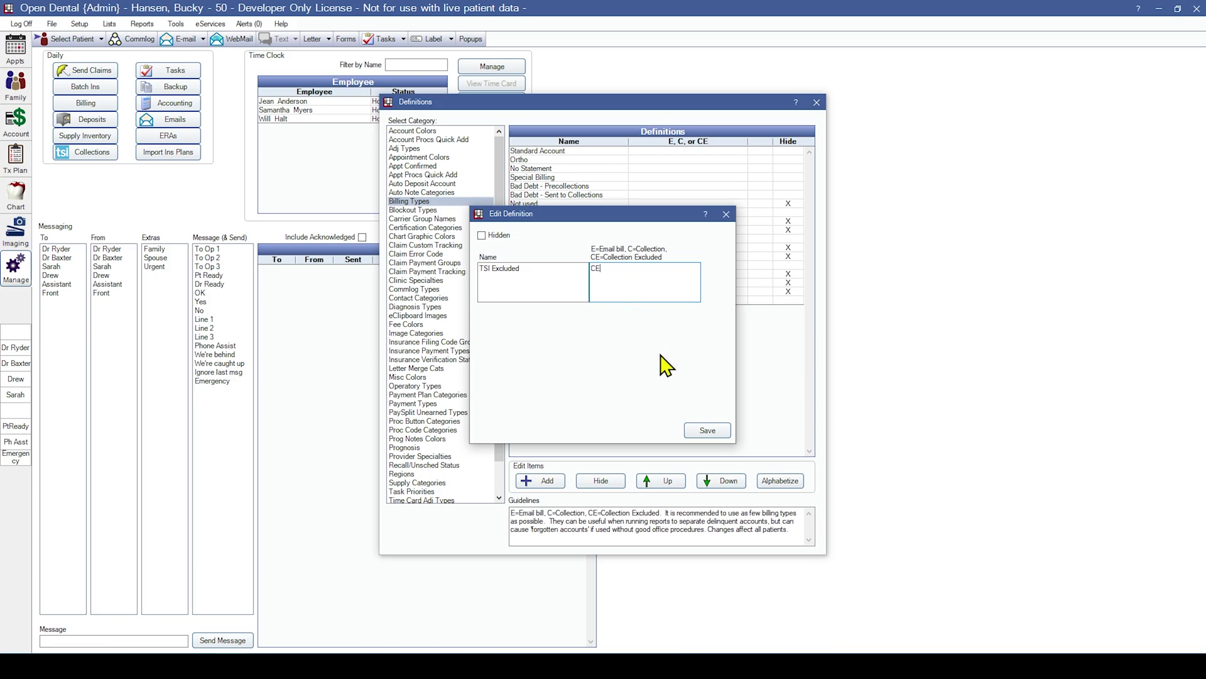
click(706, 431)
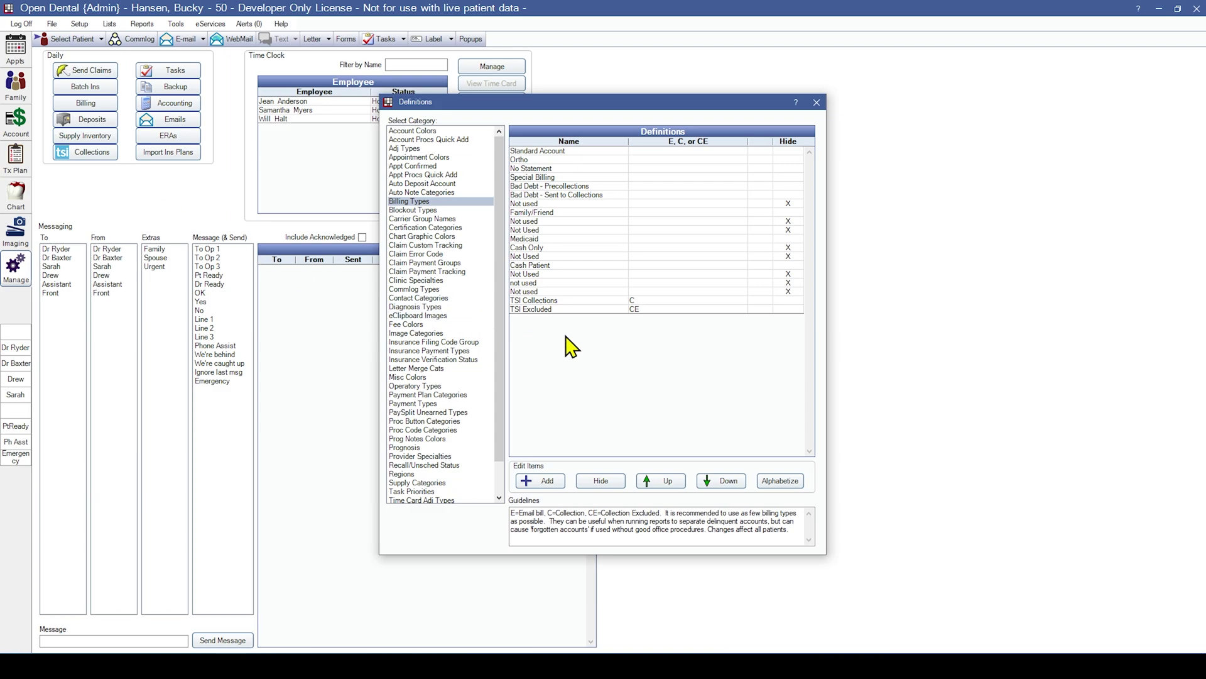
click(817, 102)
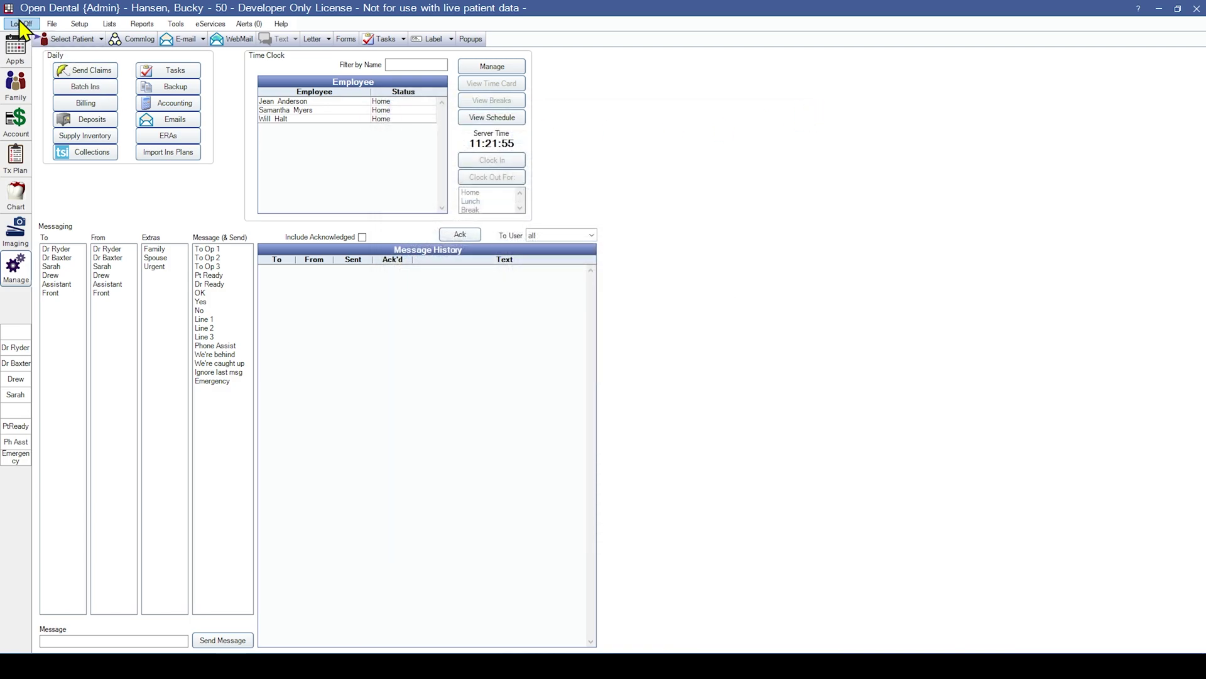
Enable the Transworld Systems Inc (TSI) program link with Standard Account as the Paid in Full billing type and save it
click(78, 24)
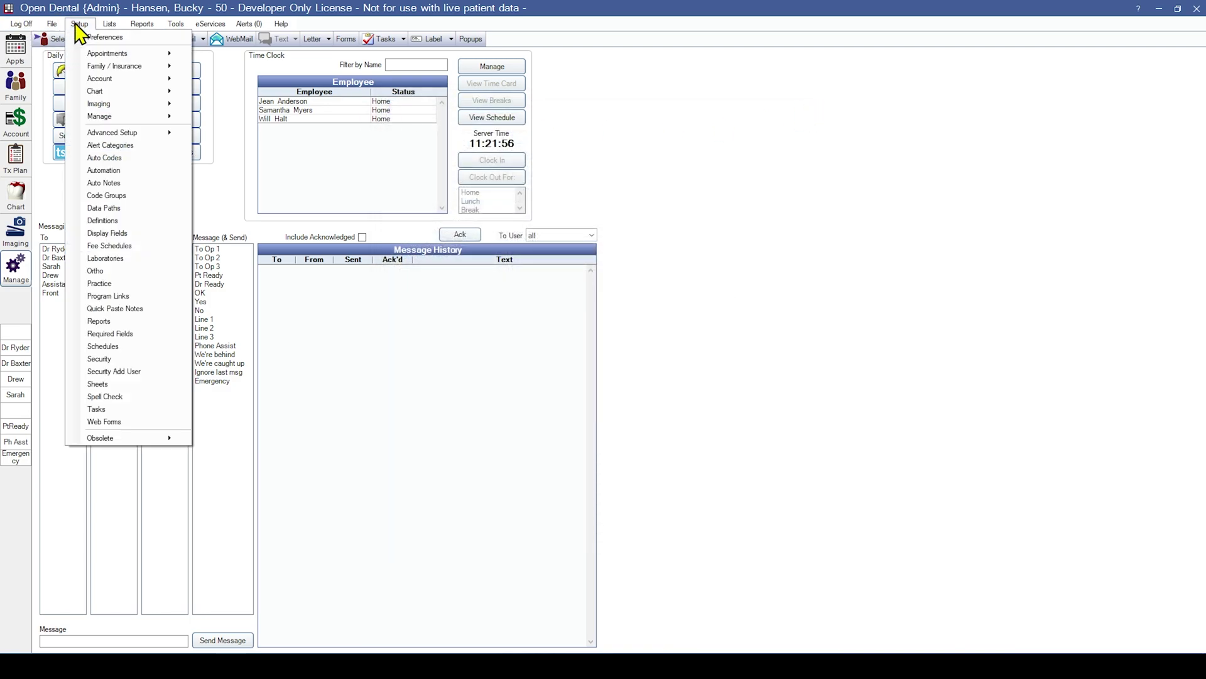
click(133, 296)
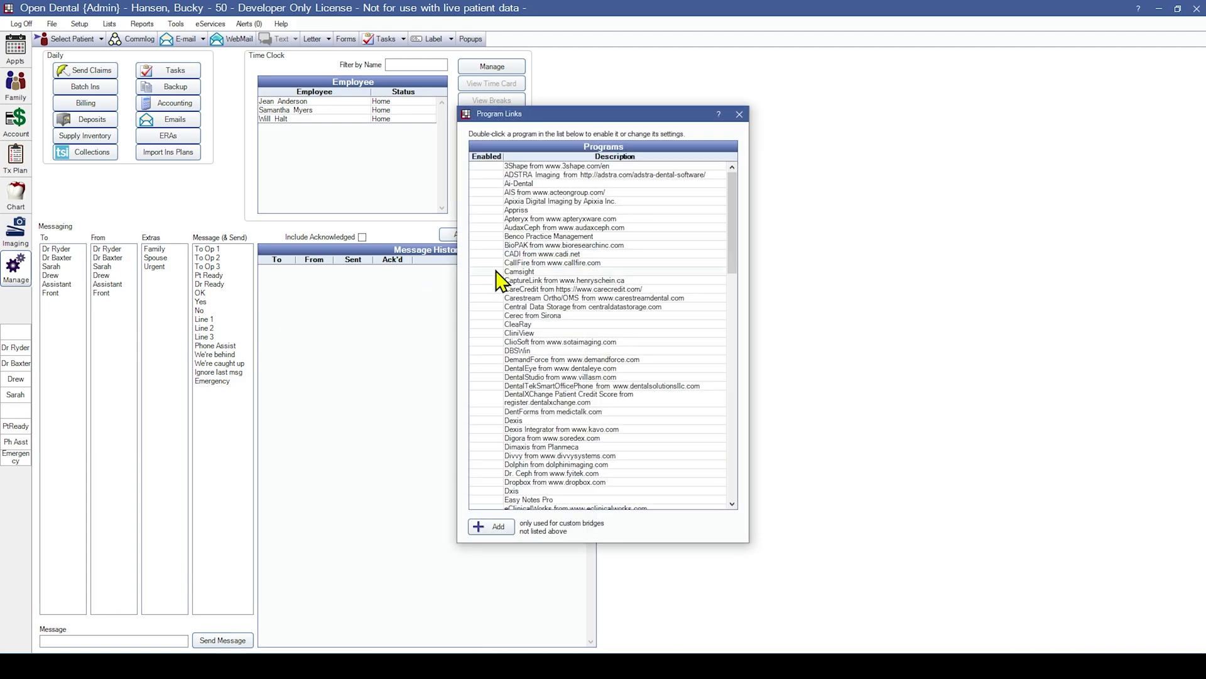
drag(730, 242, 733, 472)
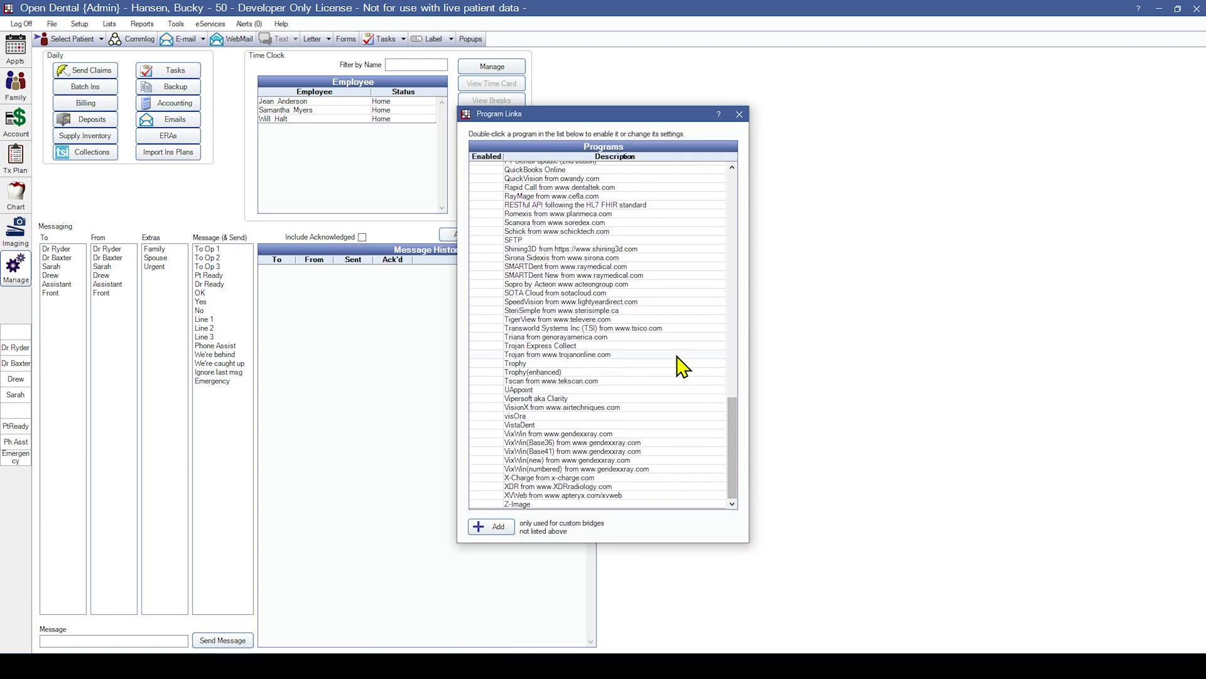
double_click(602, 330)
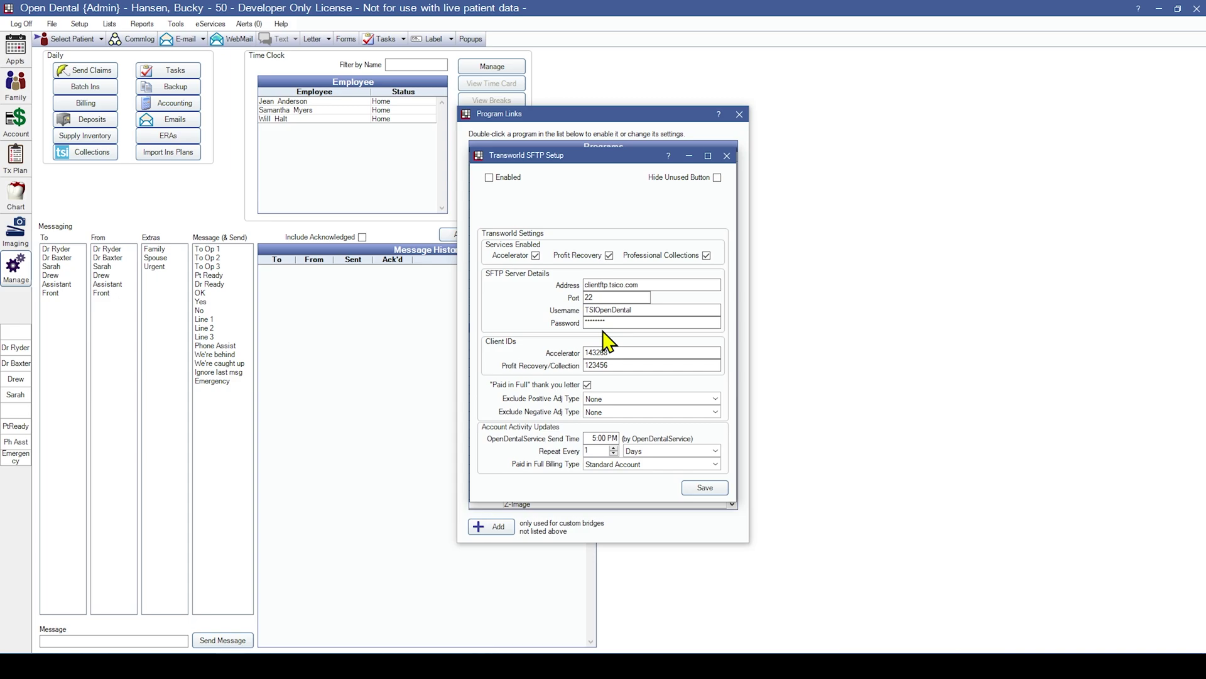
click(491, 178)
click(587, 385)
click(613, 467)
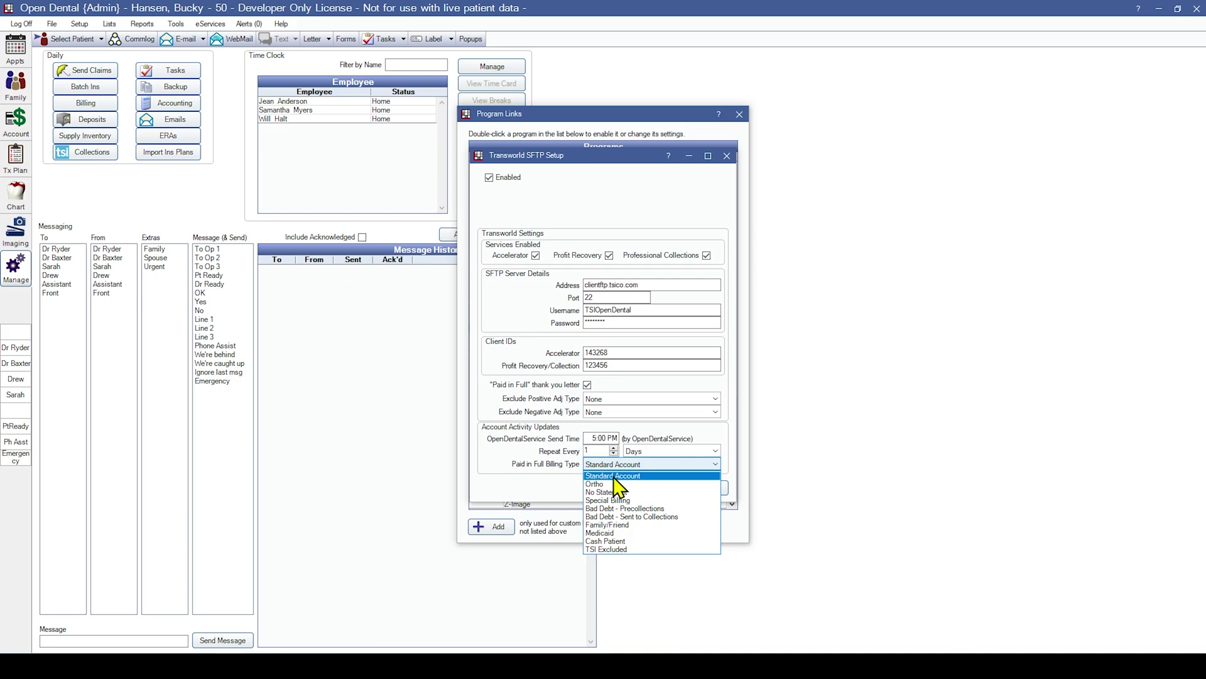
click(614, 476)
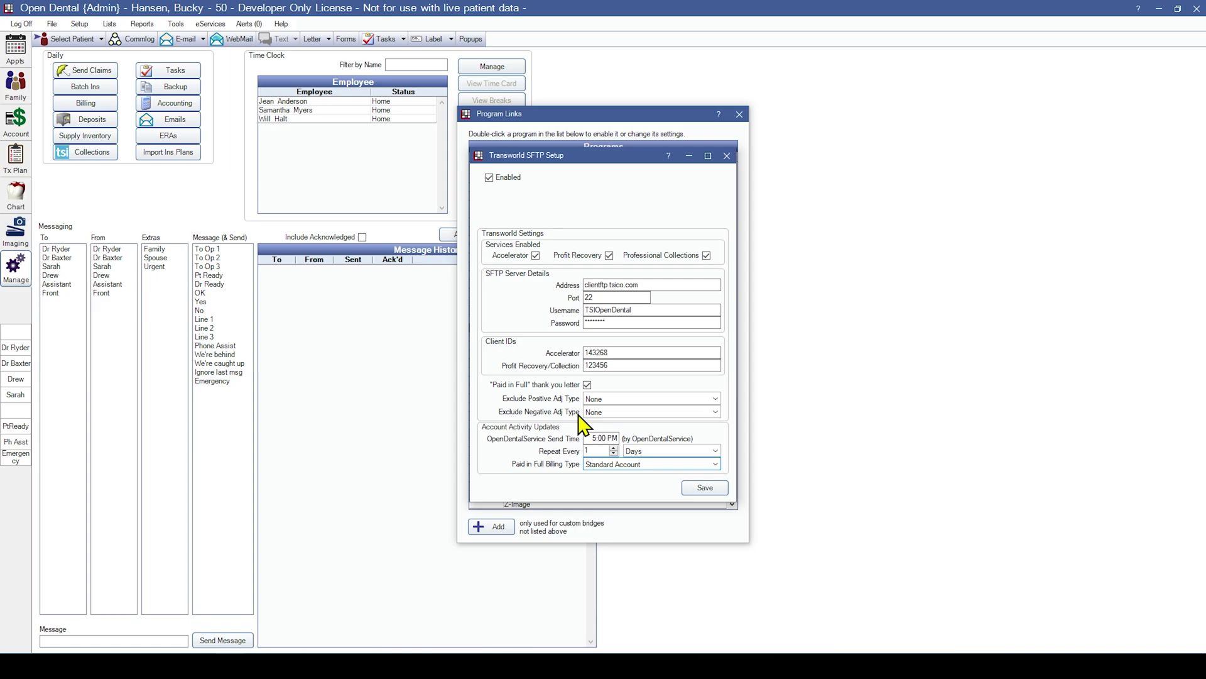
click(698, 485)
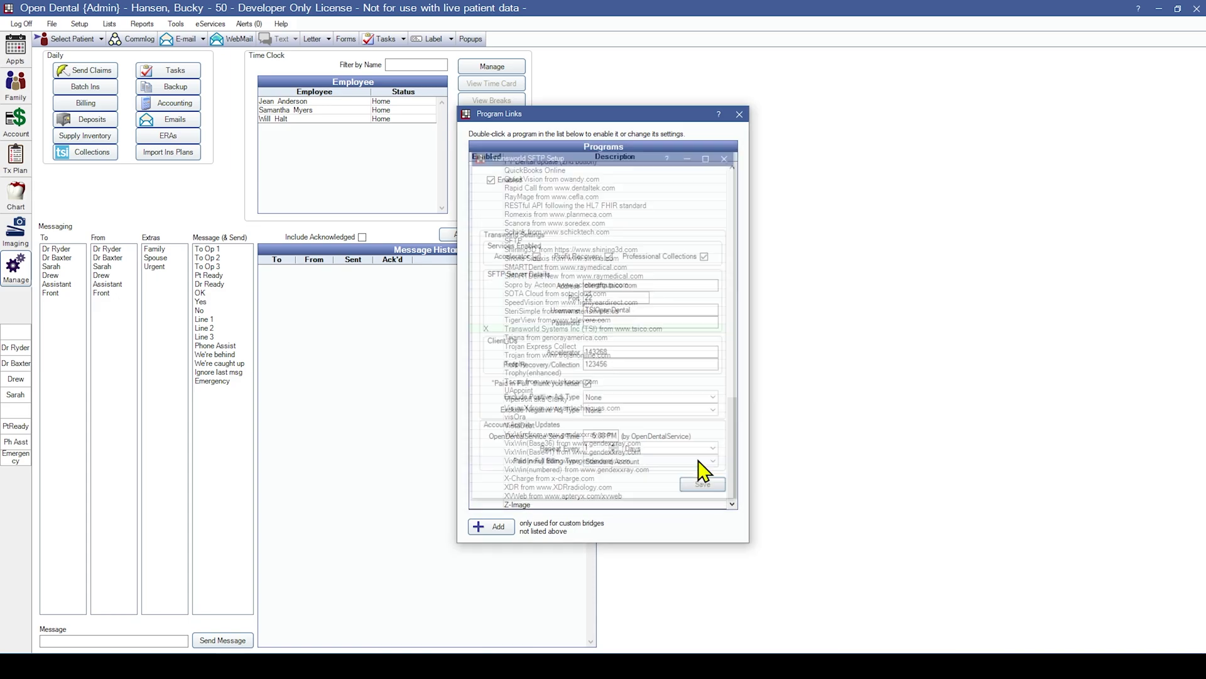
click(739, 115)
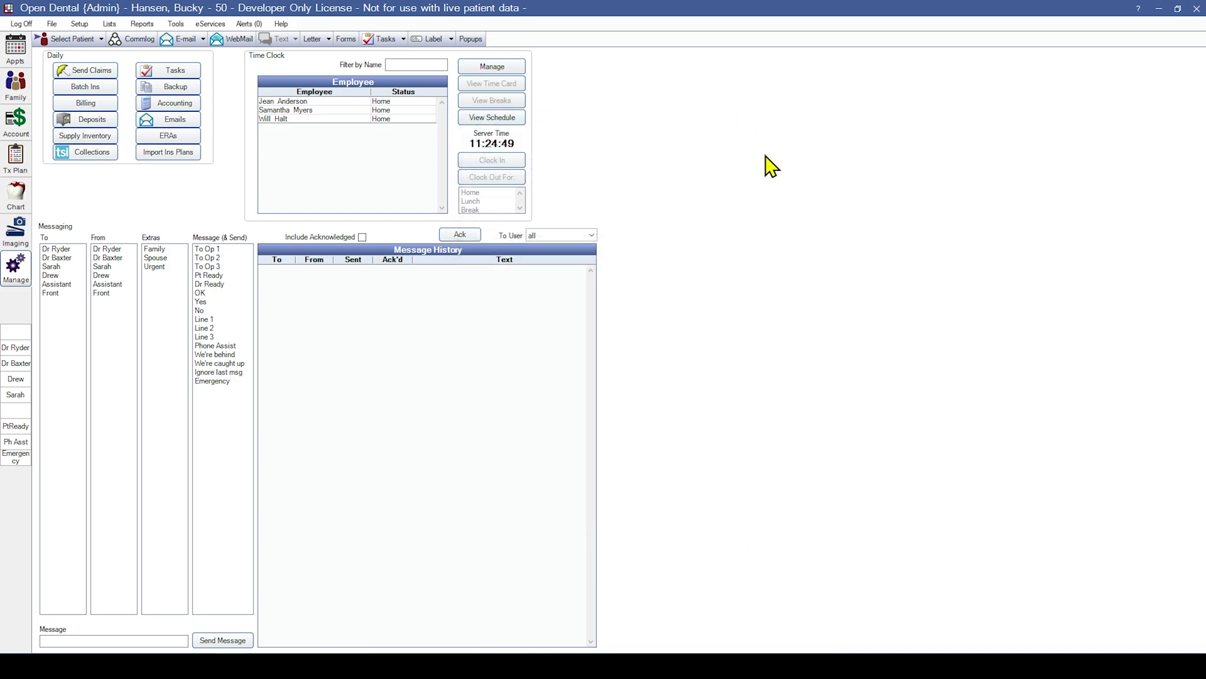
In the Adj Types definitions, add an adjustment type named TSI Excluded (Positive) with the value +
click(80, 25)
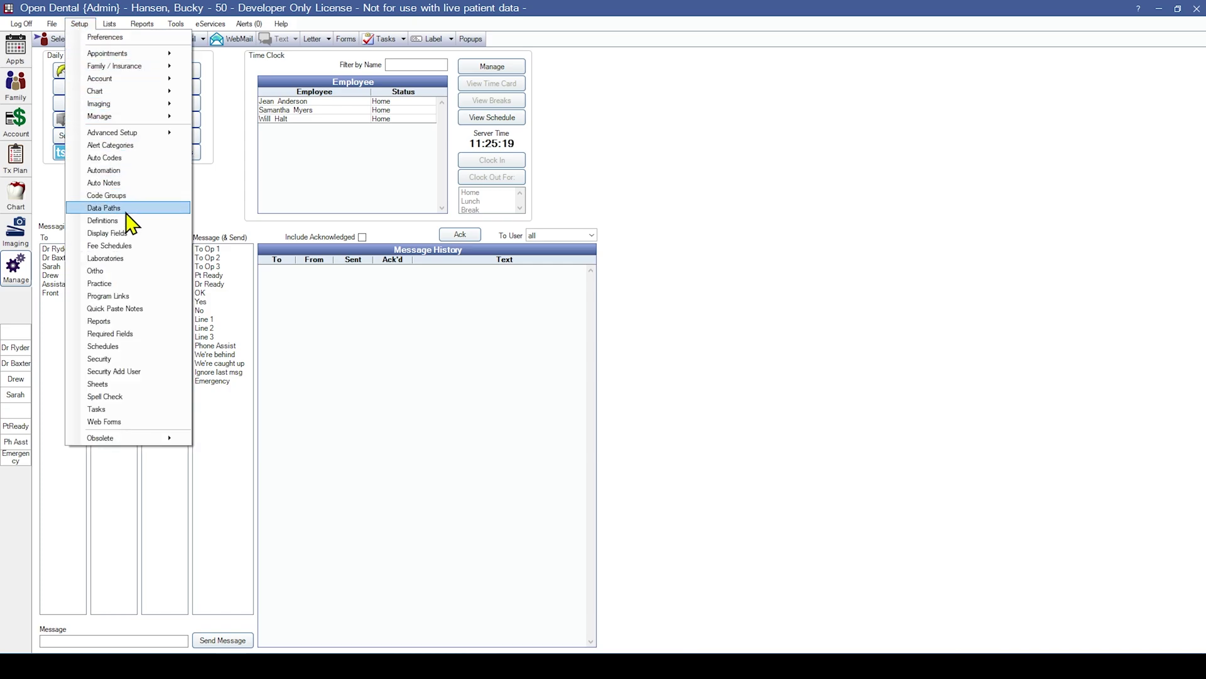
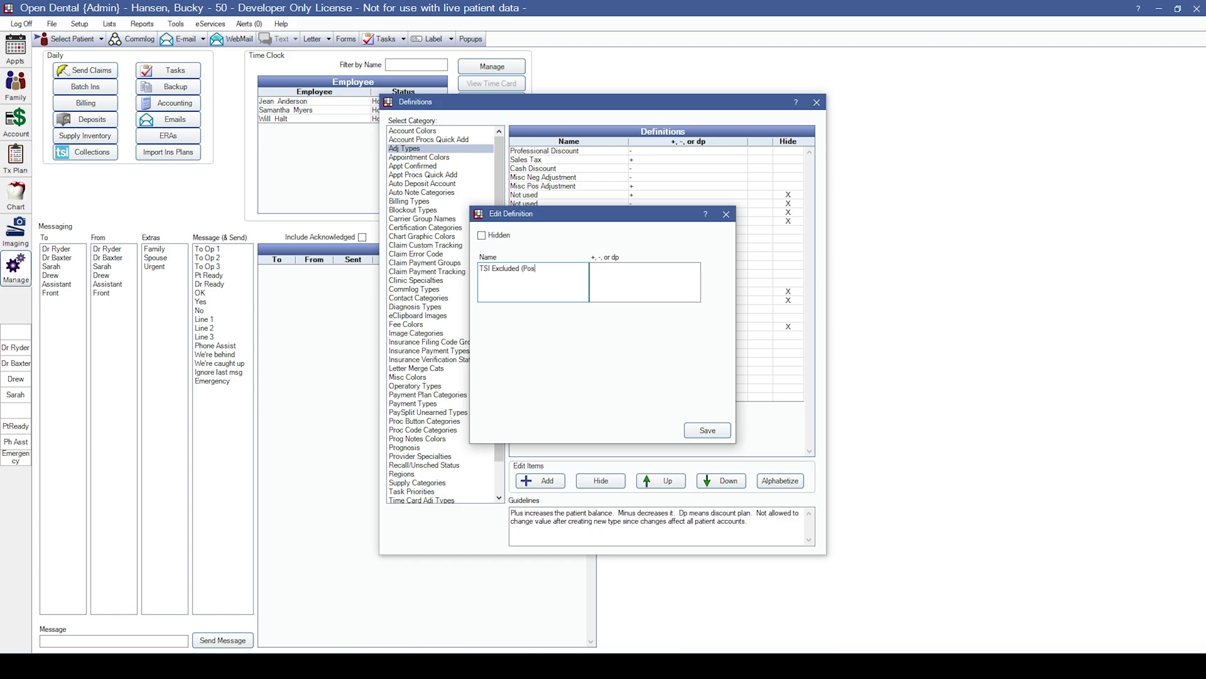
text(tive)
click(626, 277)
text(+)
click(700, 431)
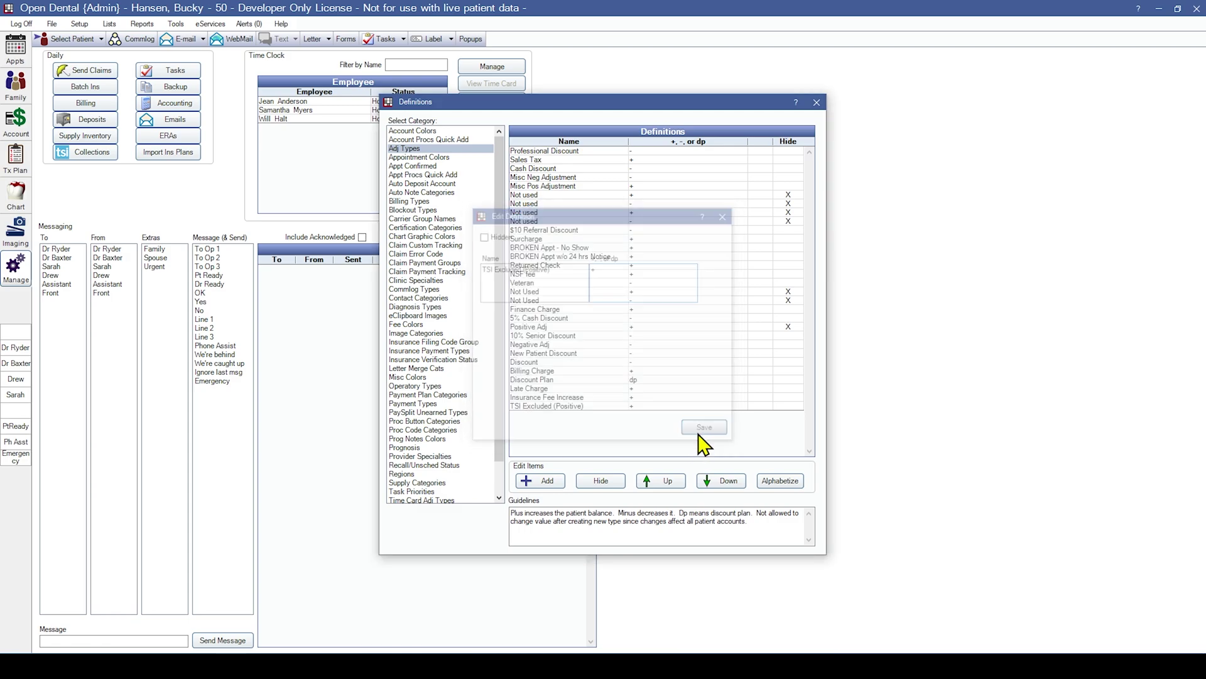
Add an adjustment type named TSI Excluded (Negative) with the value - and close the definitions
click(540, 482)
text(TSI )
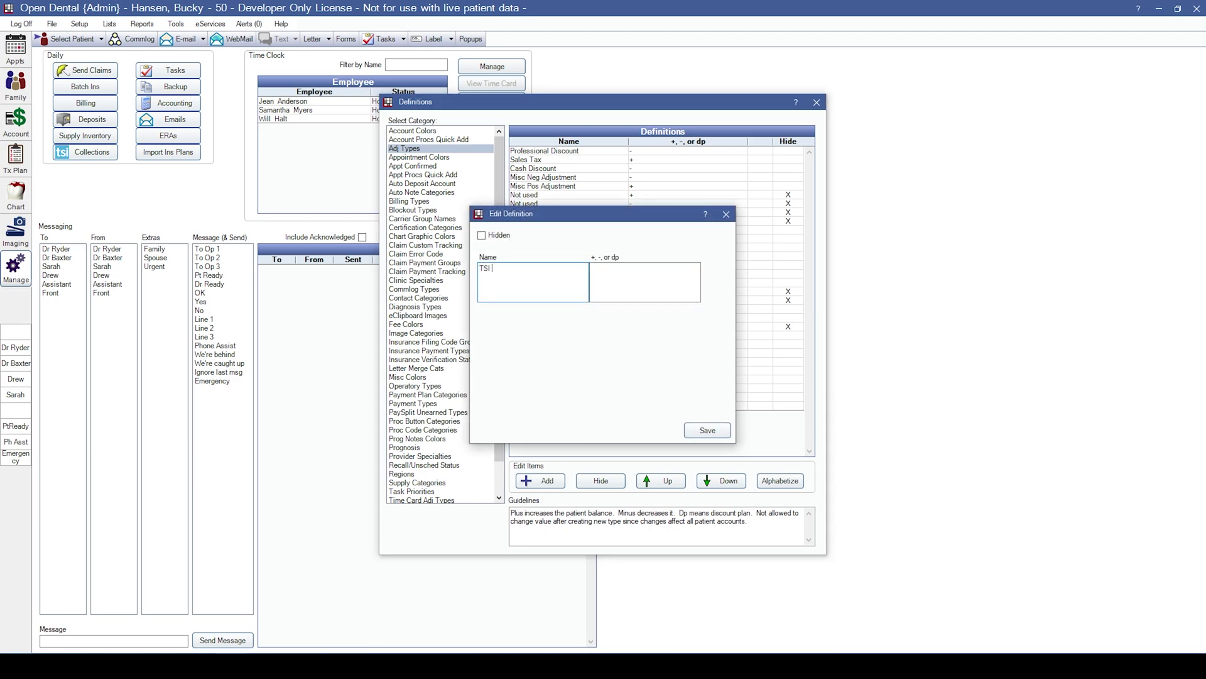
text(Excluded (Negative)
click(656, 286)
text(-)
click(708, 431)
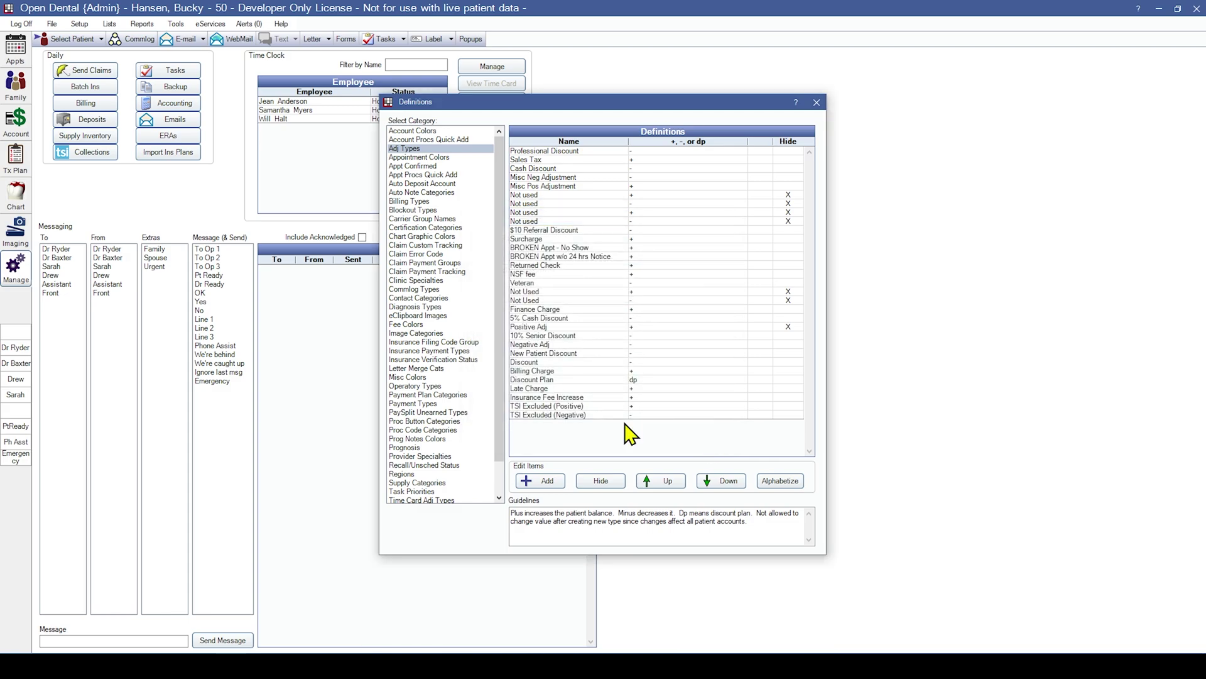
click(817, 102)
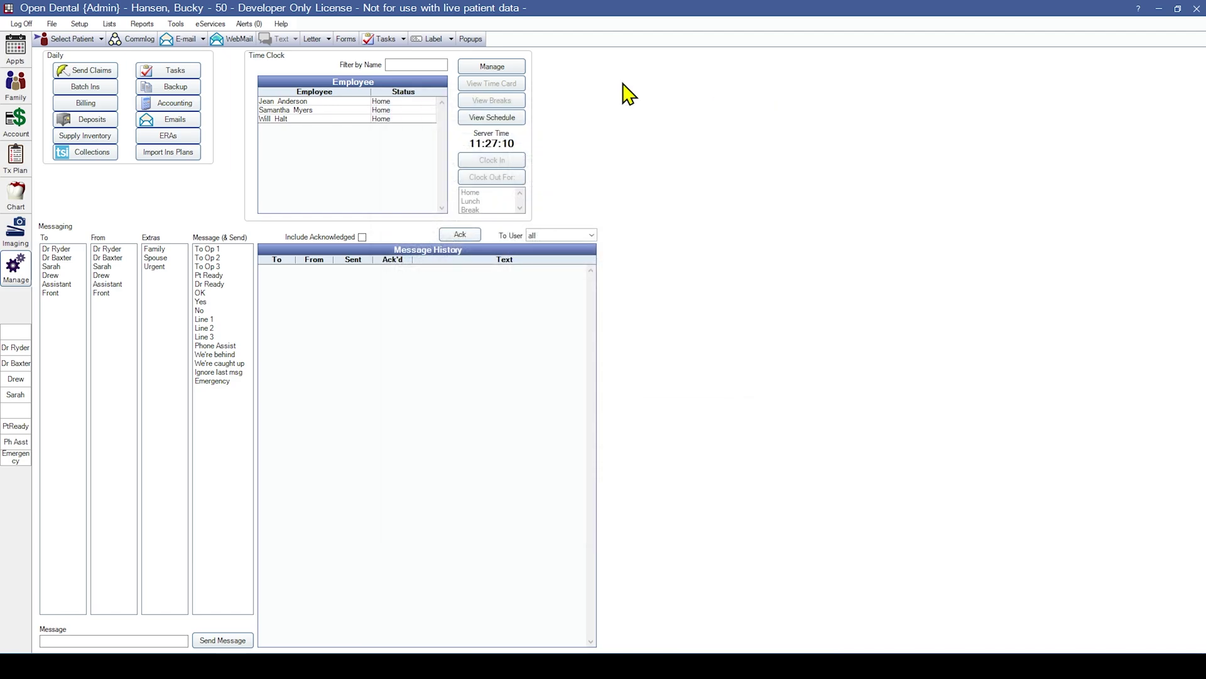
In the Transworld program link, exclude the positive adjustment type TSI Excluded (Positive) and the negative type TSI Excluded (Negative), then save
click(79, 24)
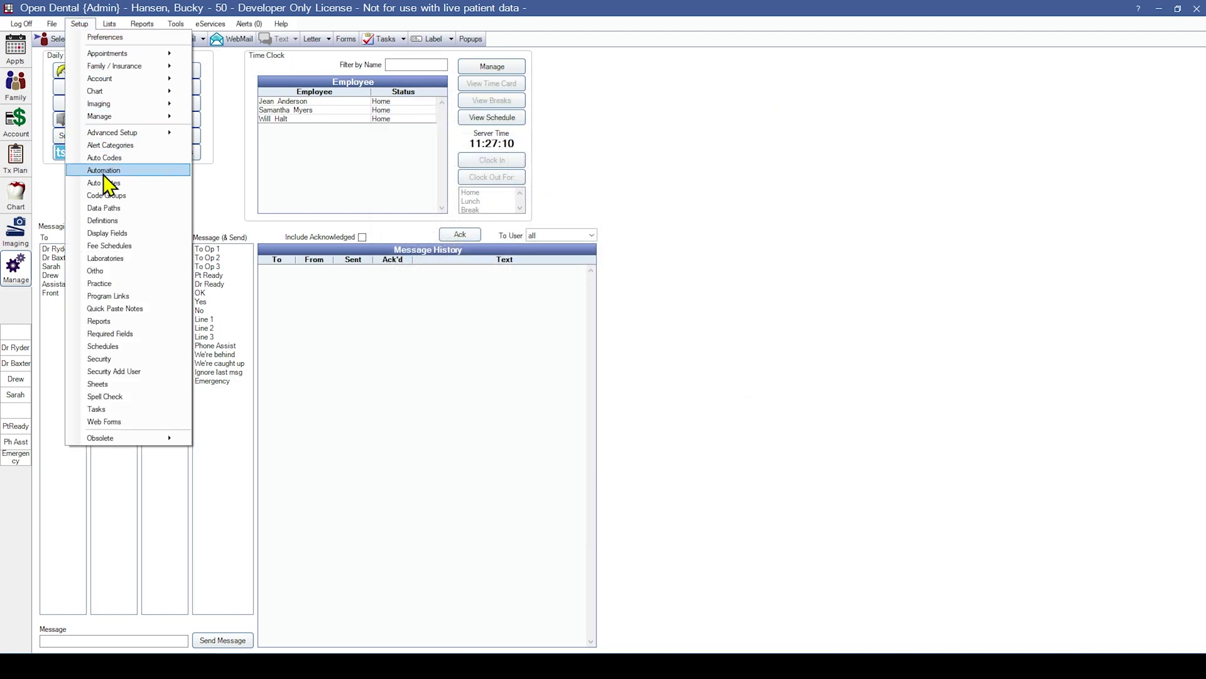
click(127, 297)
drag(730, 259, 736, 464)
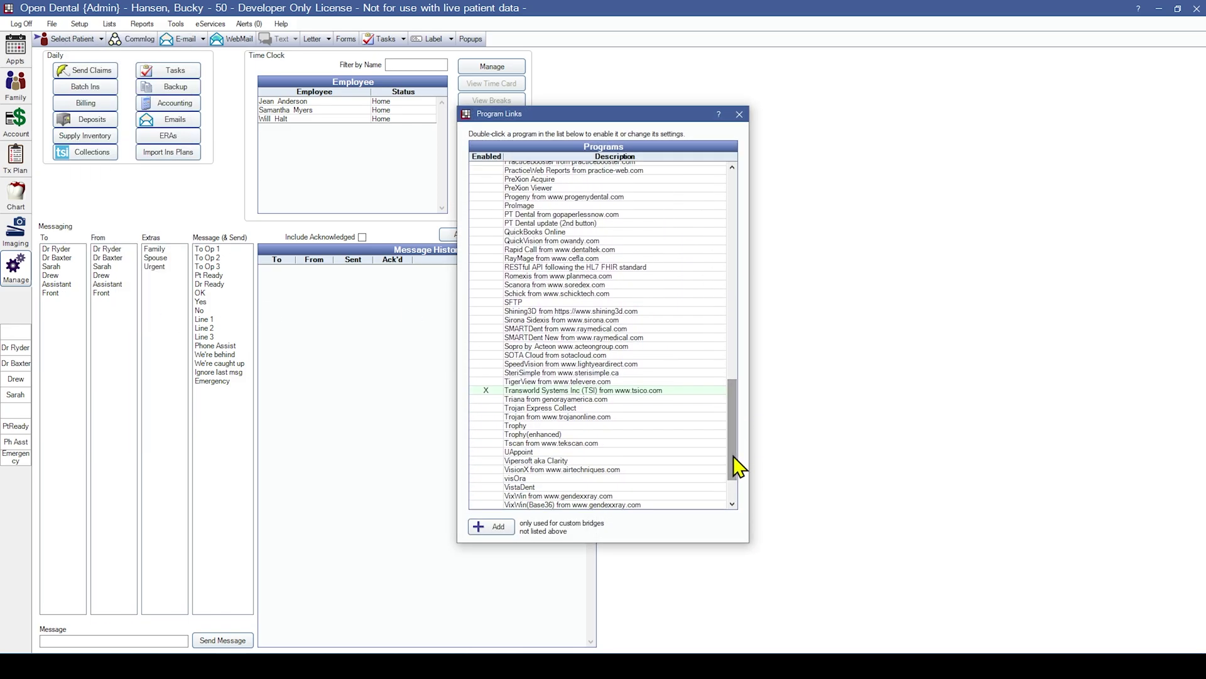
double_click(651, 391)
click(665, 399)
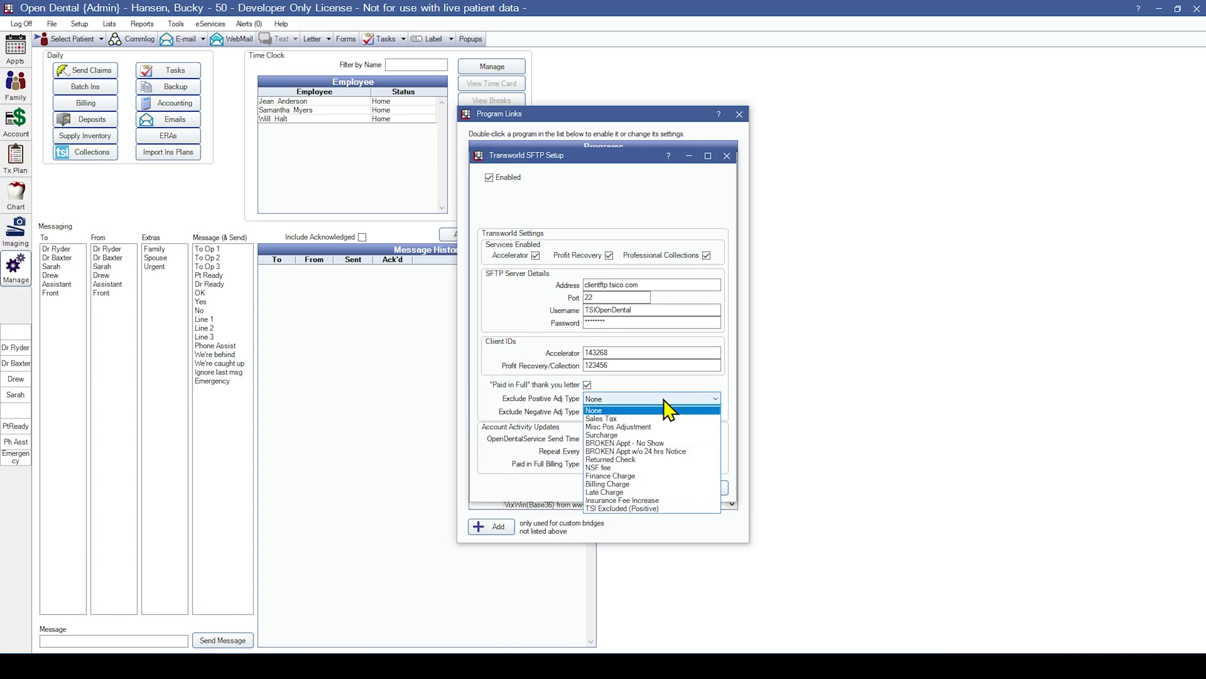
click(658, 508)
click(630, 412)
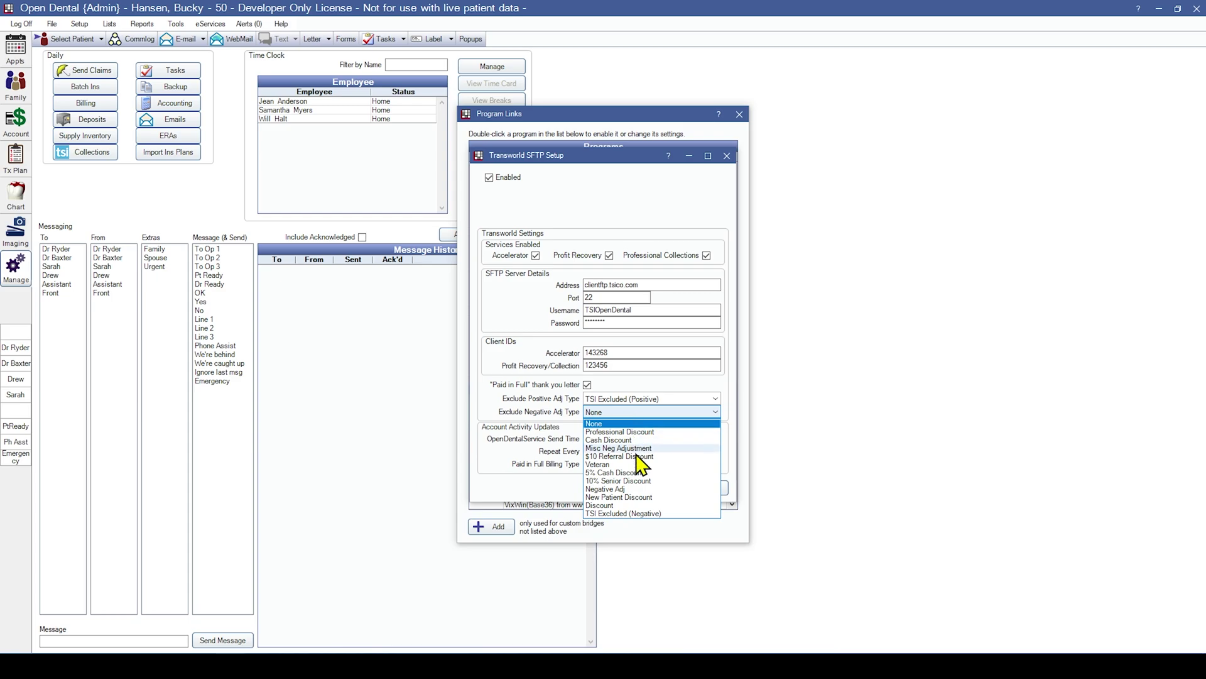
click(645, 514)
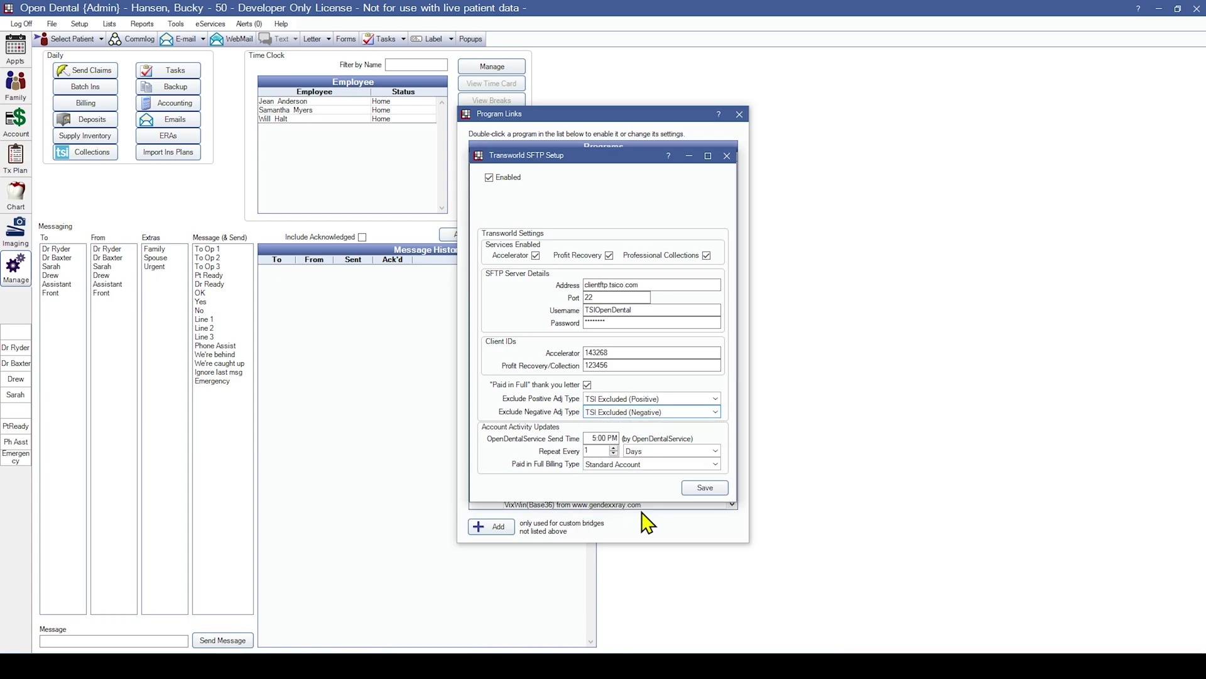
click(695, 490)
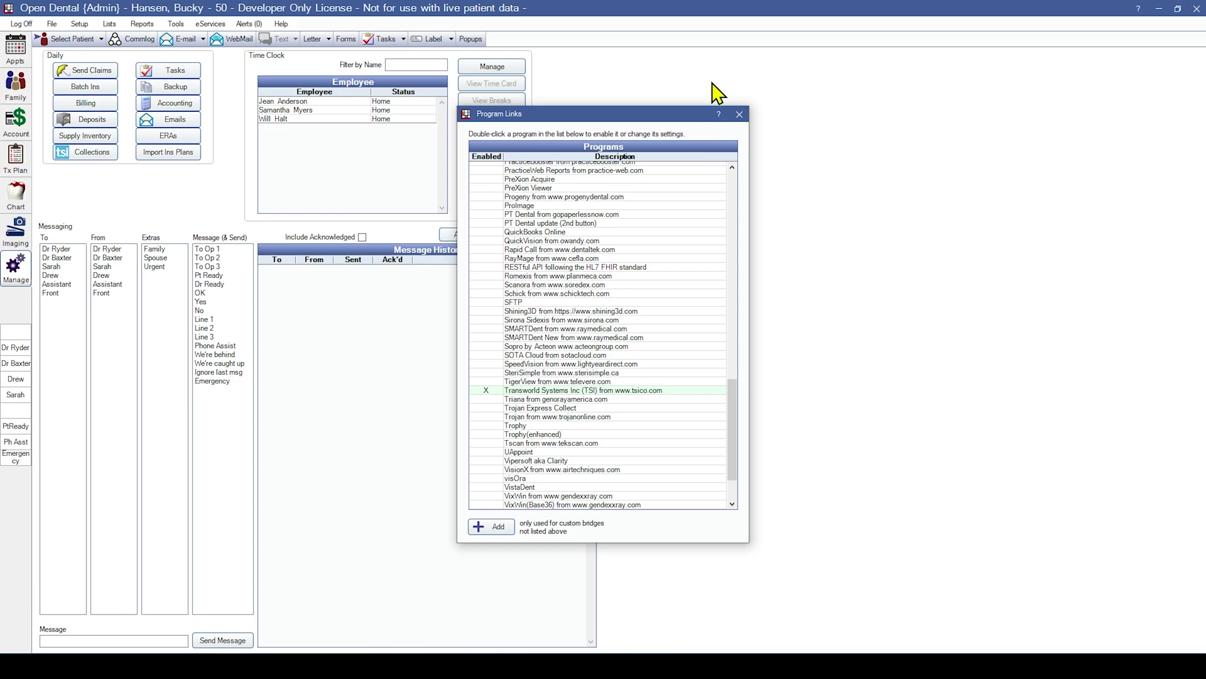
click(739, 114)
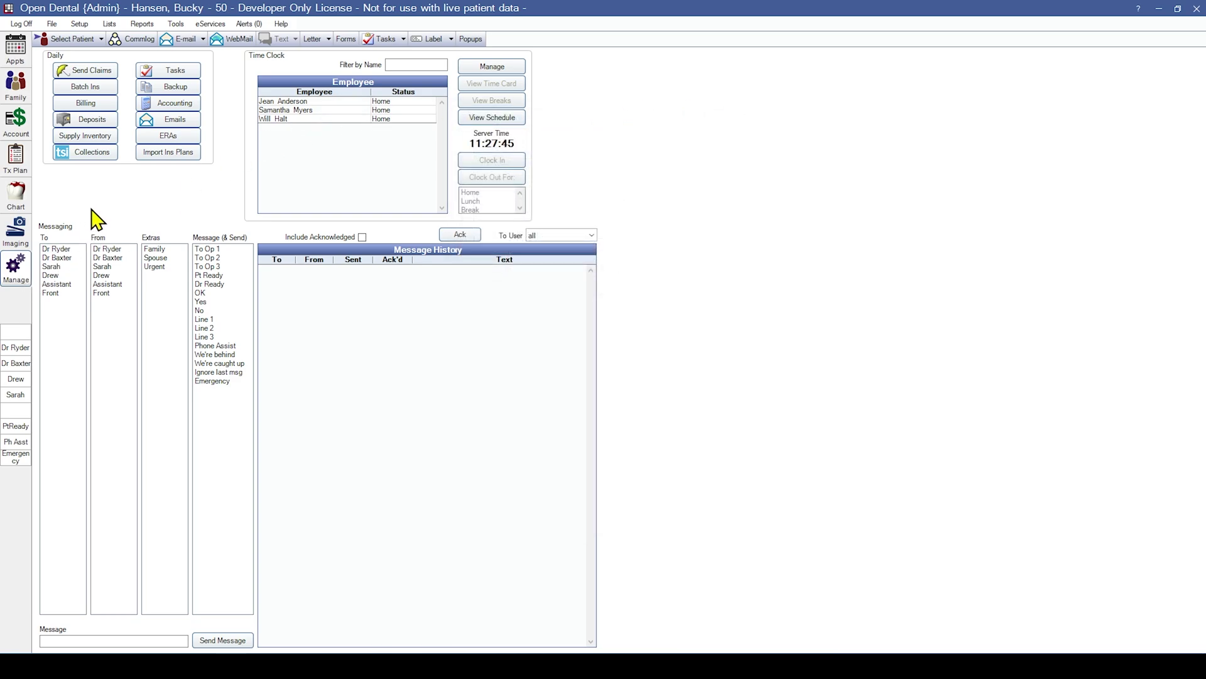
Open Collections with aging run again, and send the last unsent guarantor account to TSI with service type Professional Collections
click(102, 156)
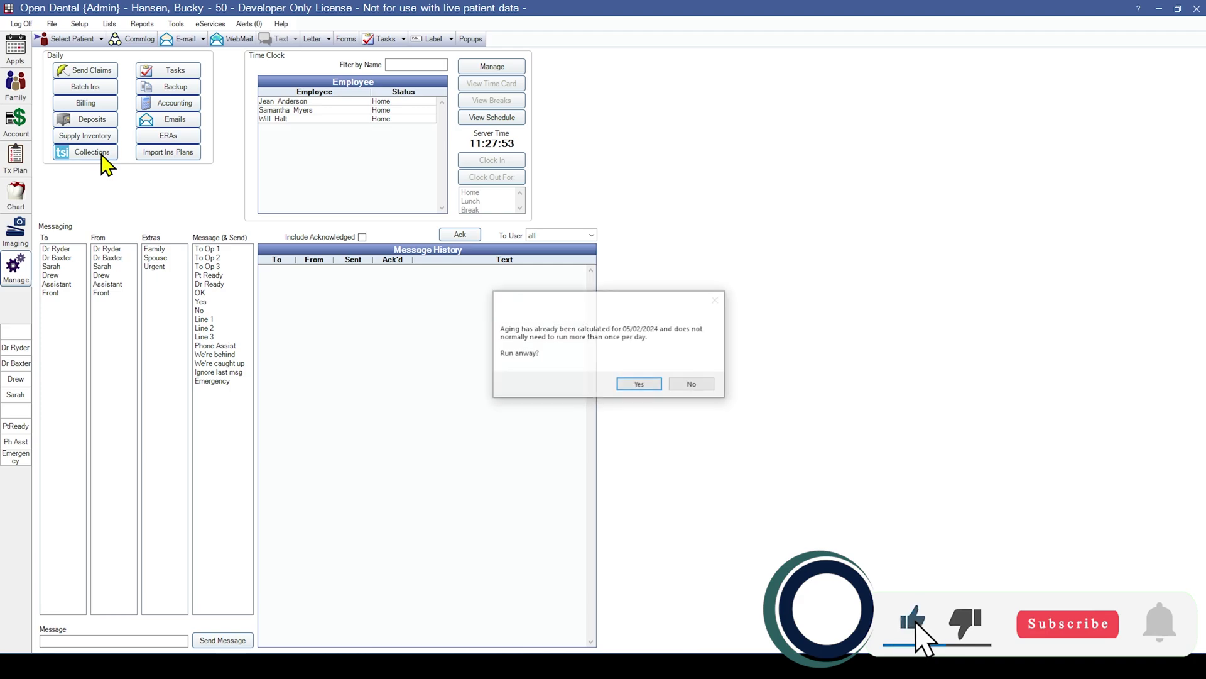
click(639, 383)
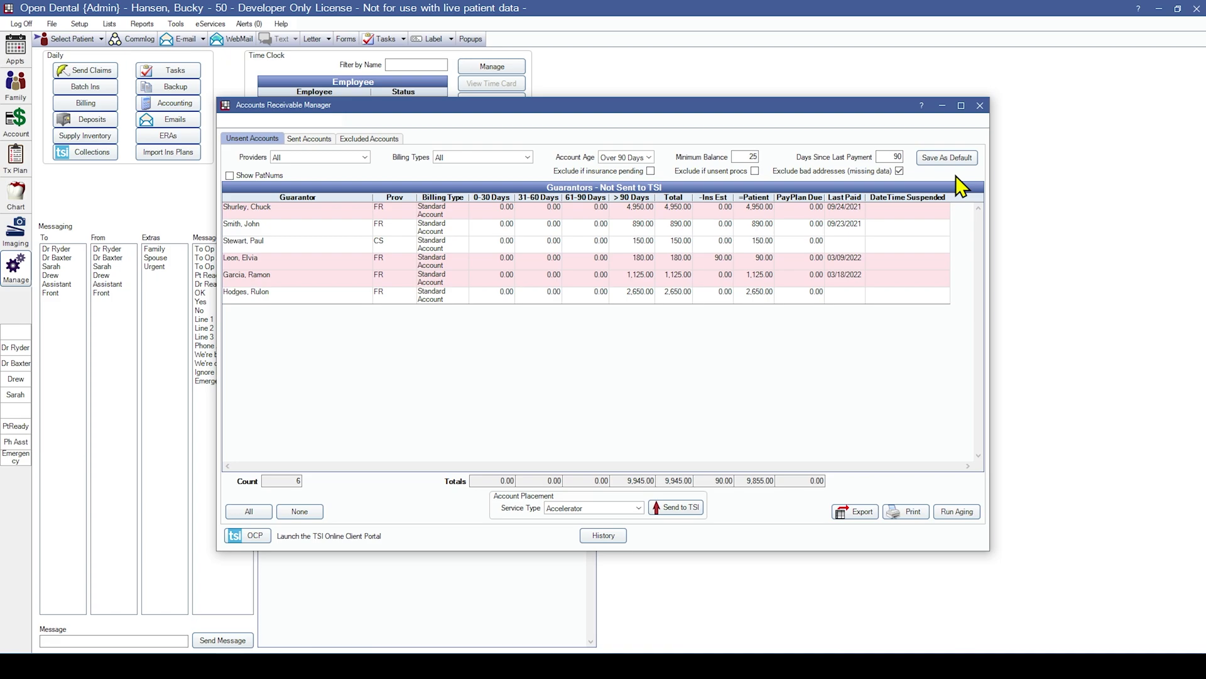
click(433, 297)
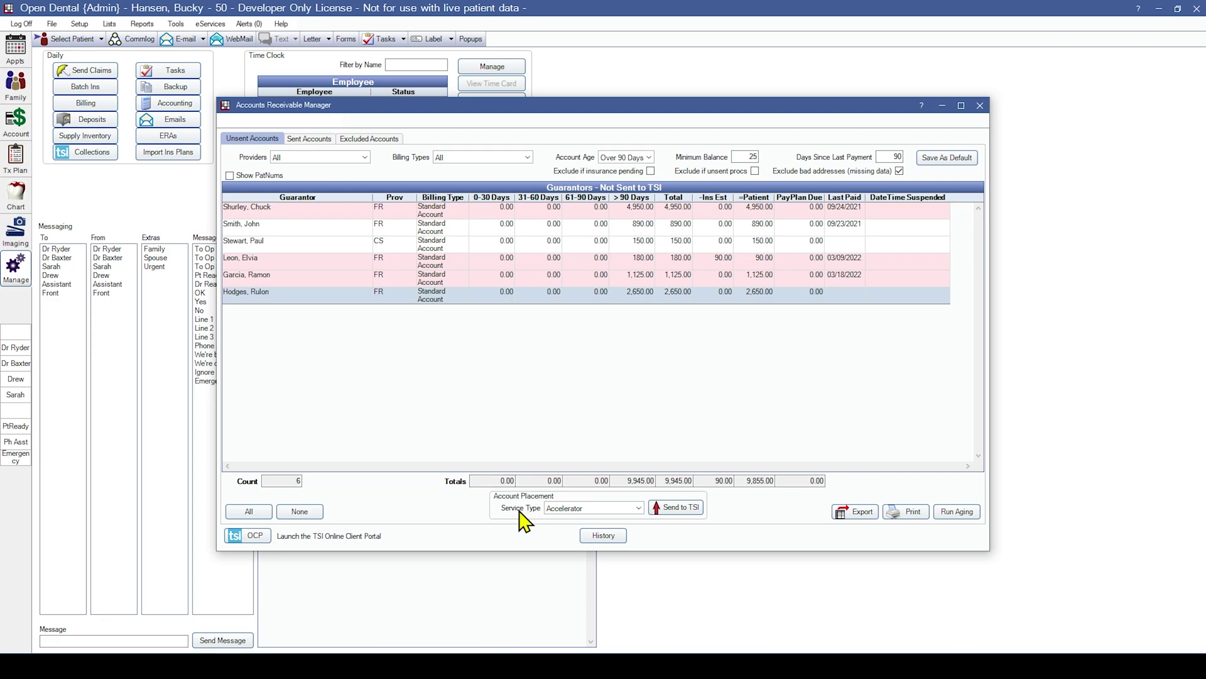
click(638, 508)
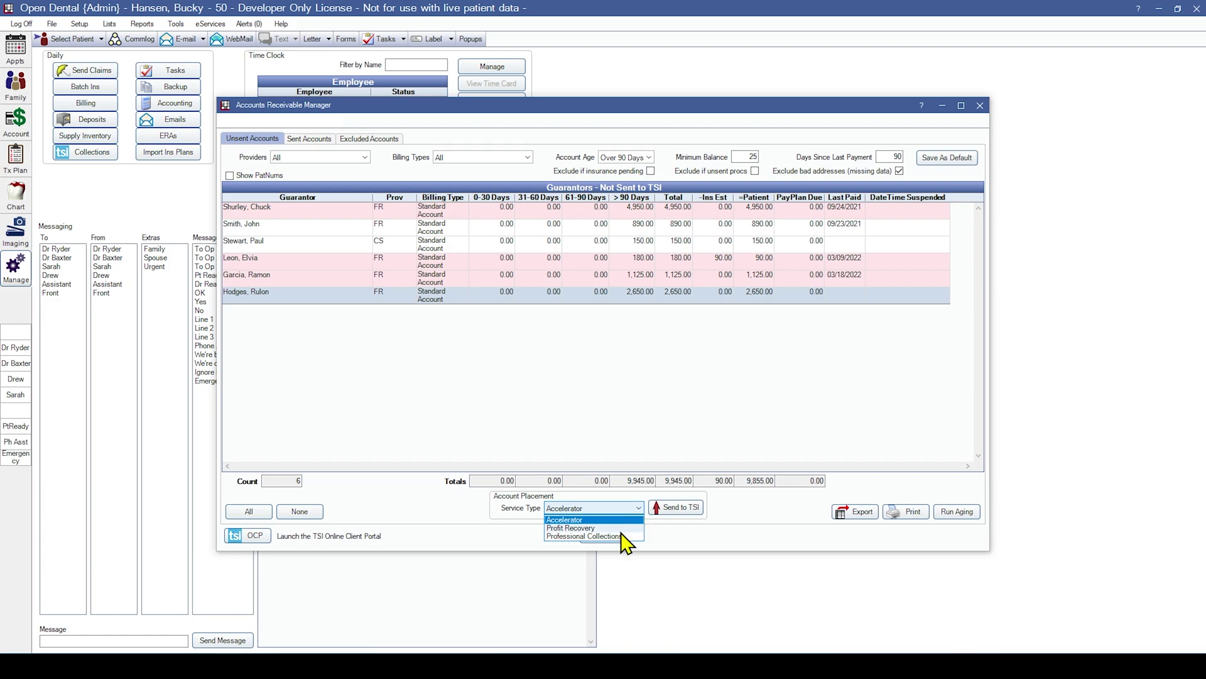
click(624, 536)
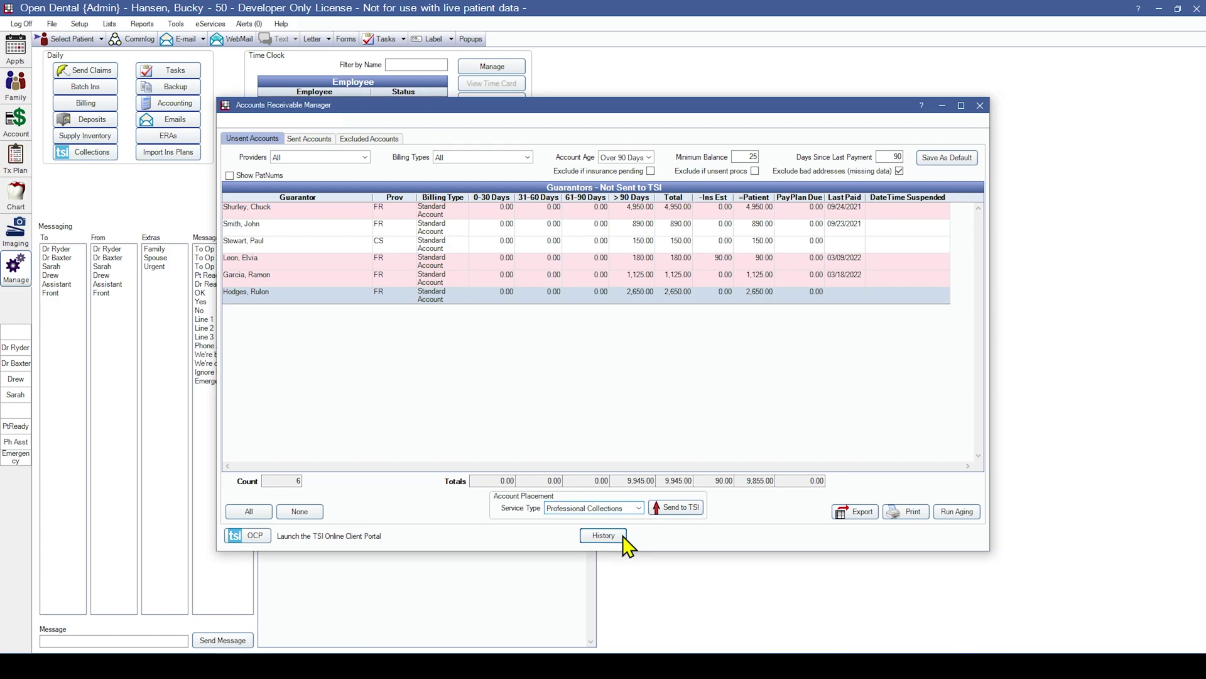
click(670, 511)
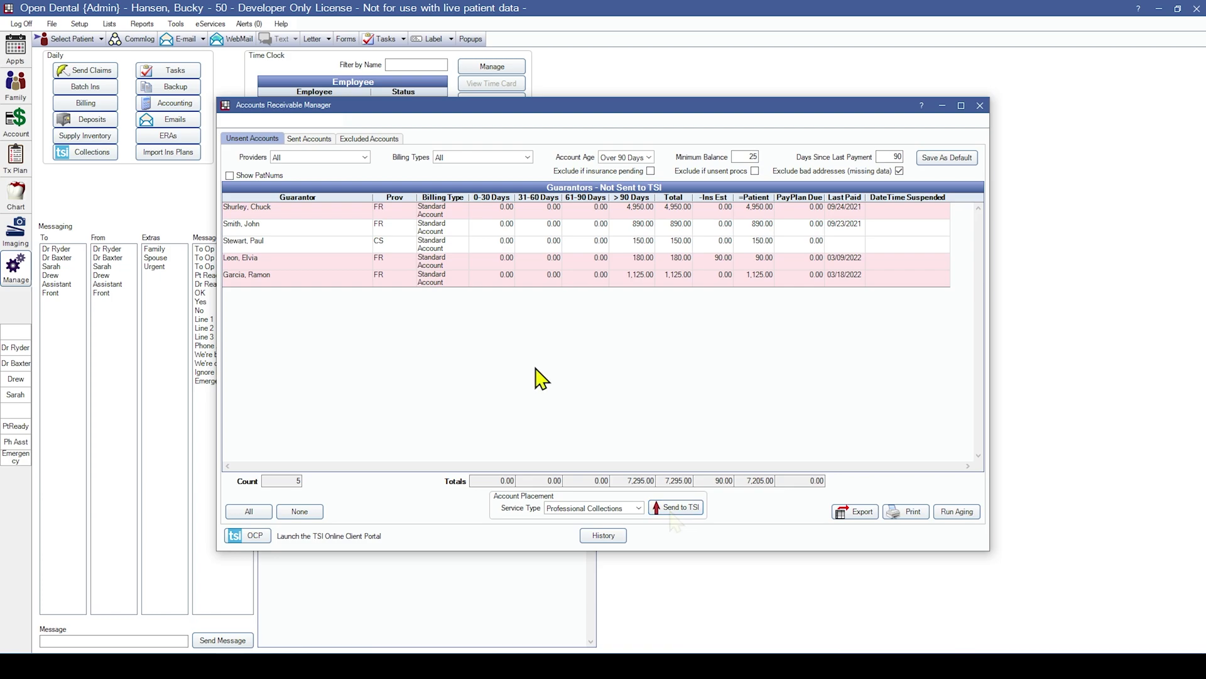
Mark the unsent guarantor account with the 150.00 balance as excluded
right_click(451, 245)
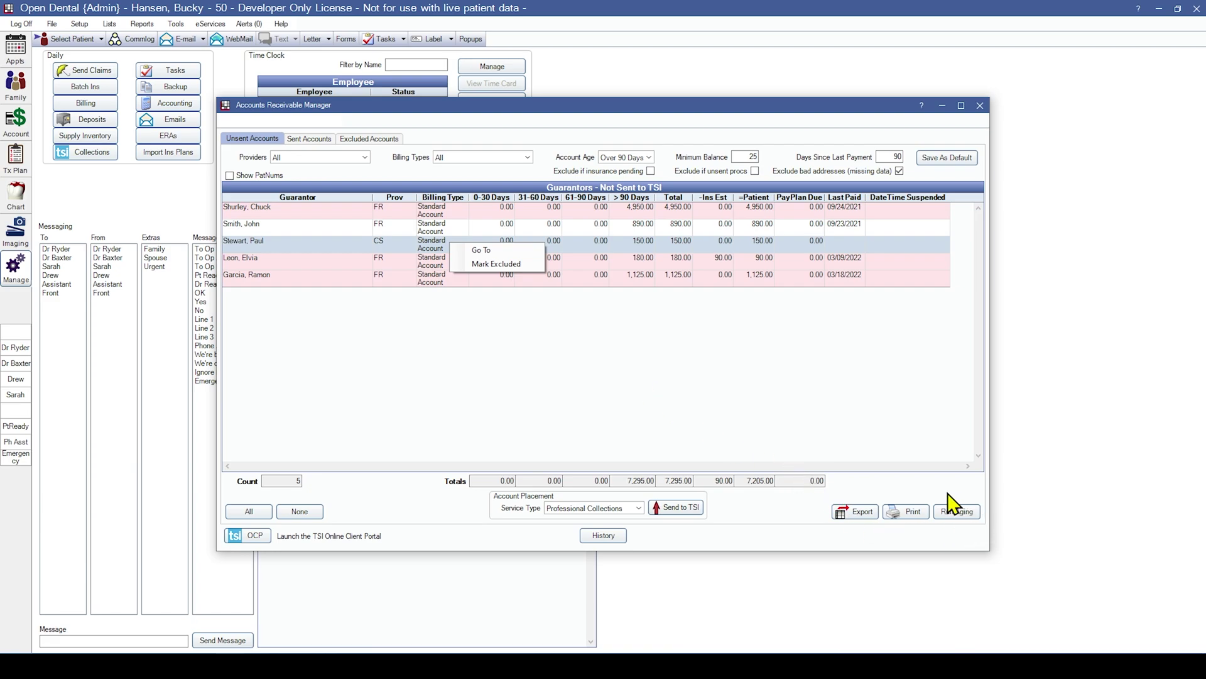
click(529, 264)
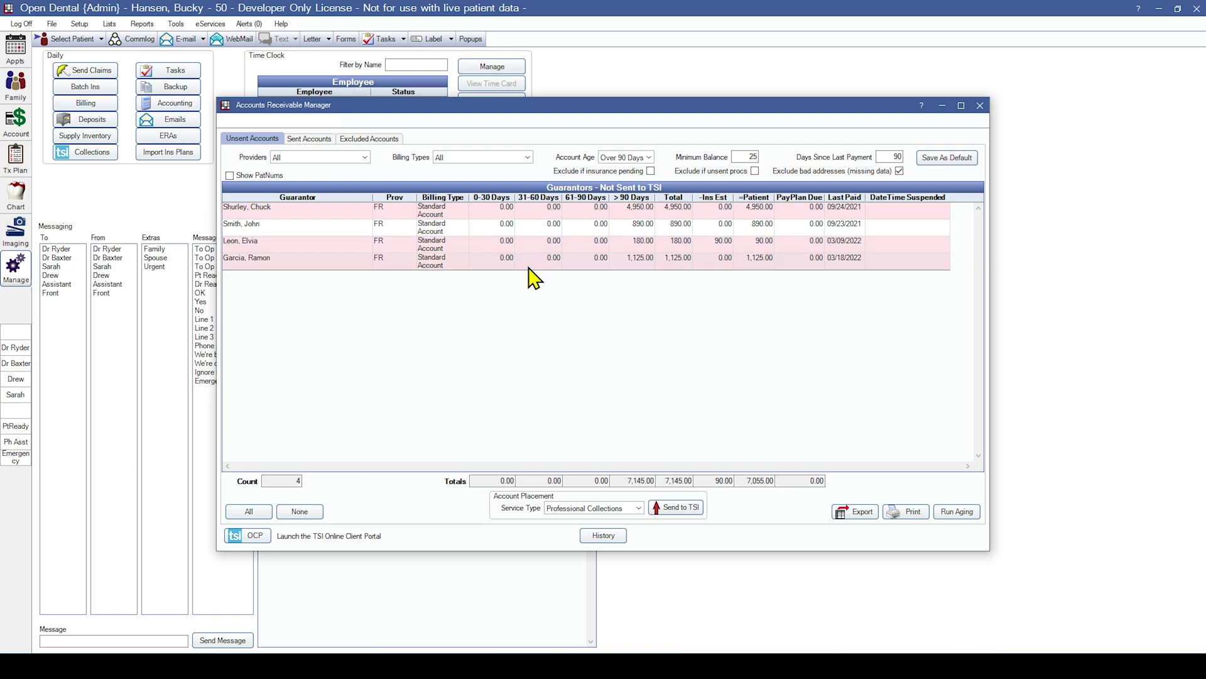
For the guarantor in the sent accounts, choose the new status Suspend and the new billing type Standard Account
click(308, 138)
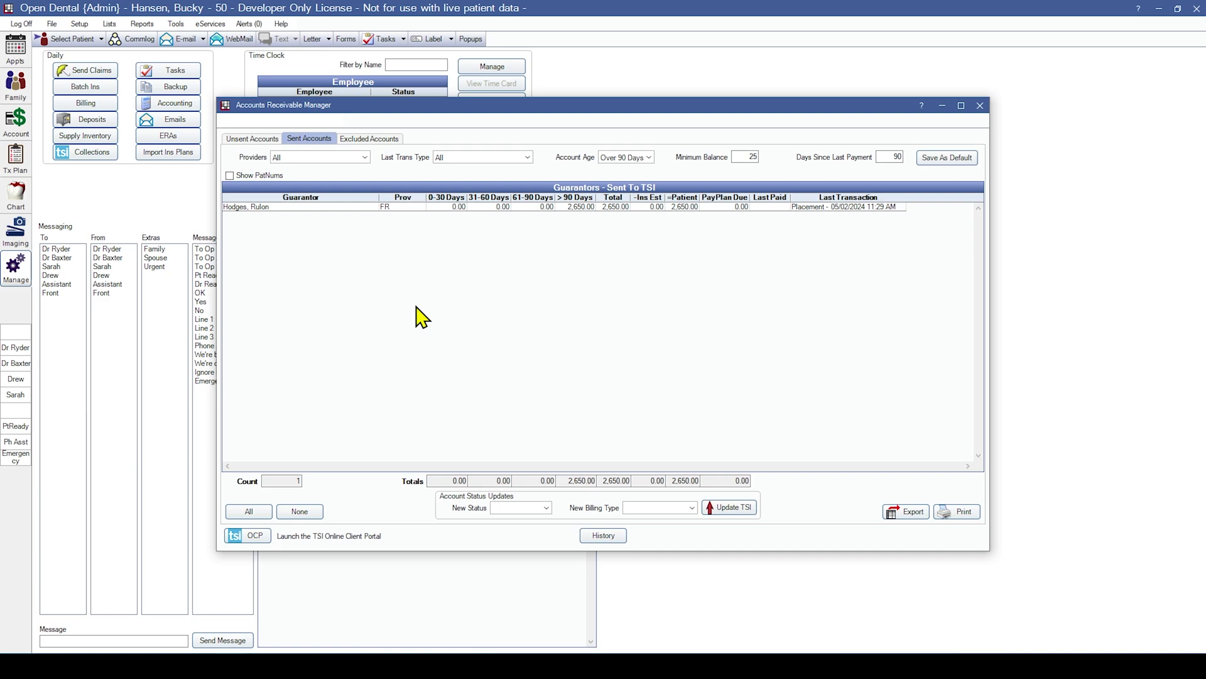
click(460, 207)
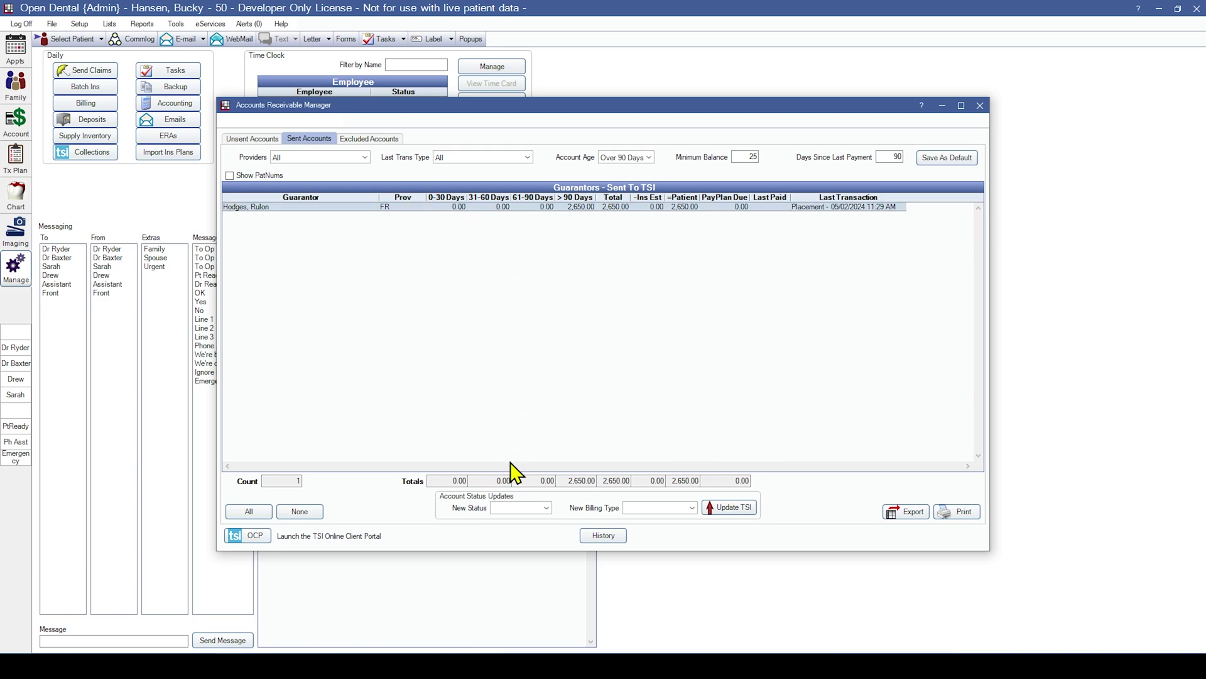
click(540, 510)
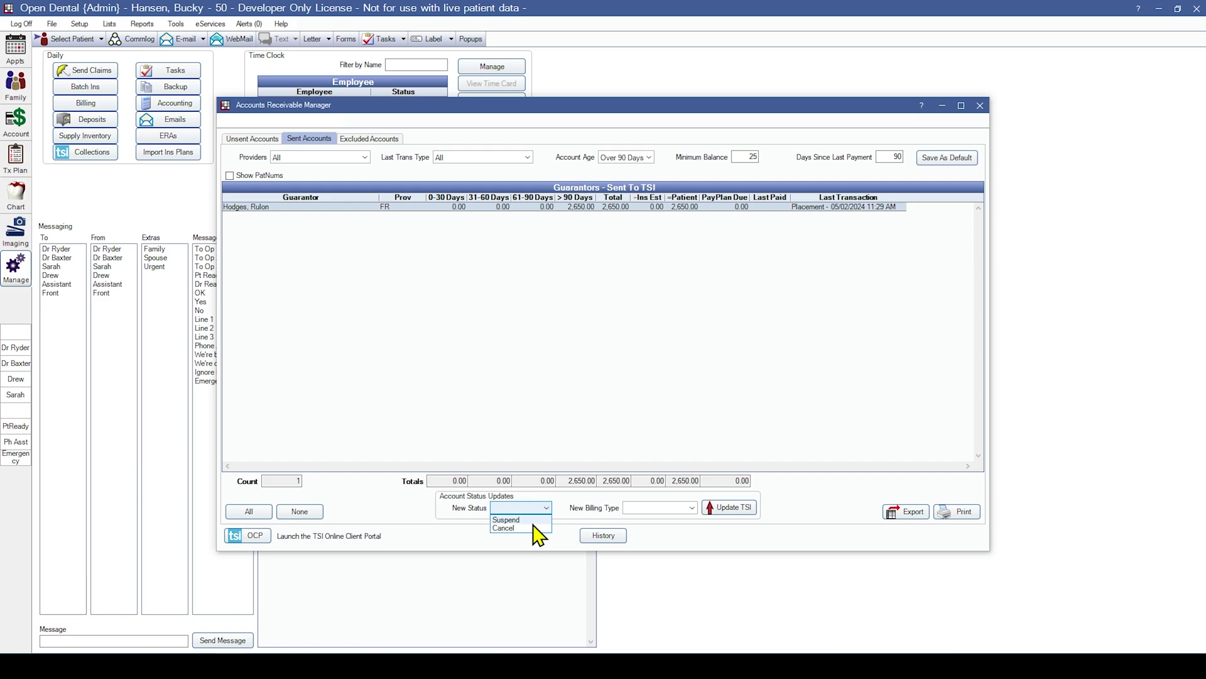
click(529, 519)
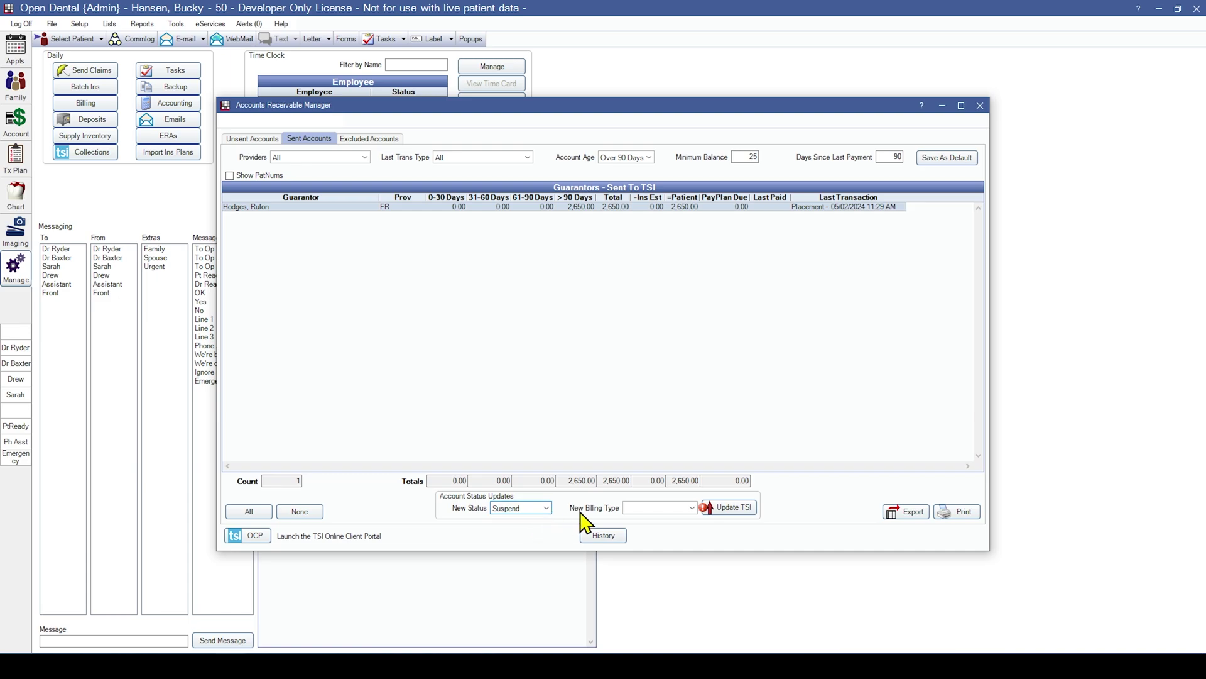
click(650, 509)
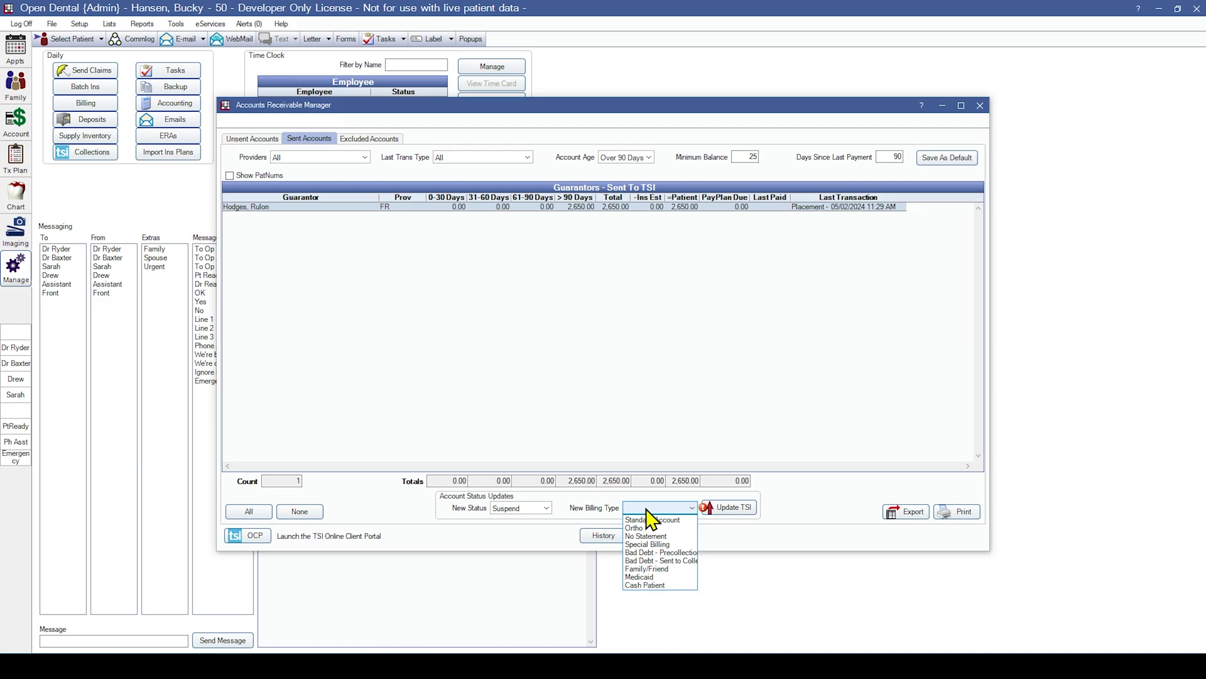
click(650, 519)
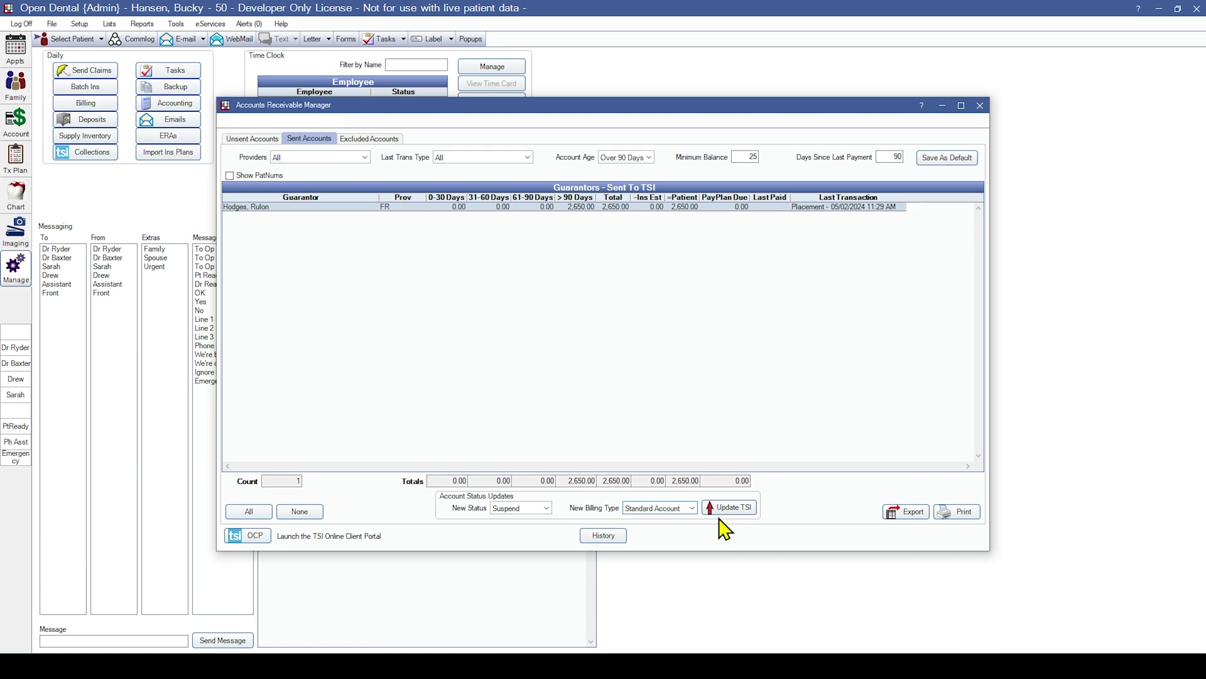
Mark the guarantor in the excluded accounts as unsent, view the unsent accounts, and close the Accounts Receivable Manager
click(375, 140)
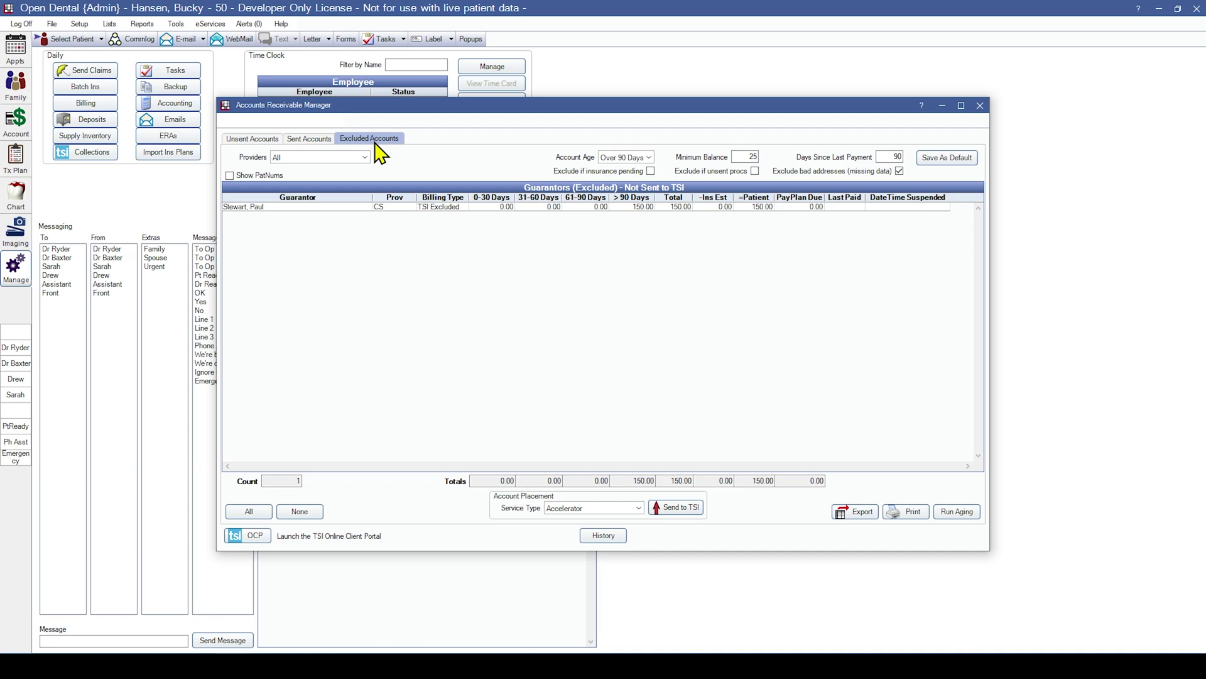
right_click(446, 208)
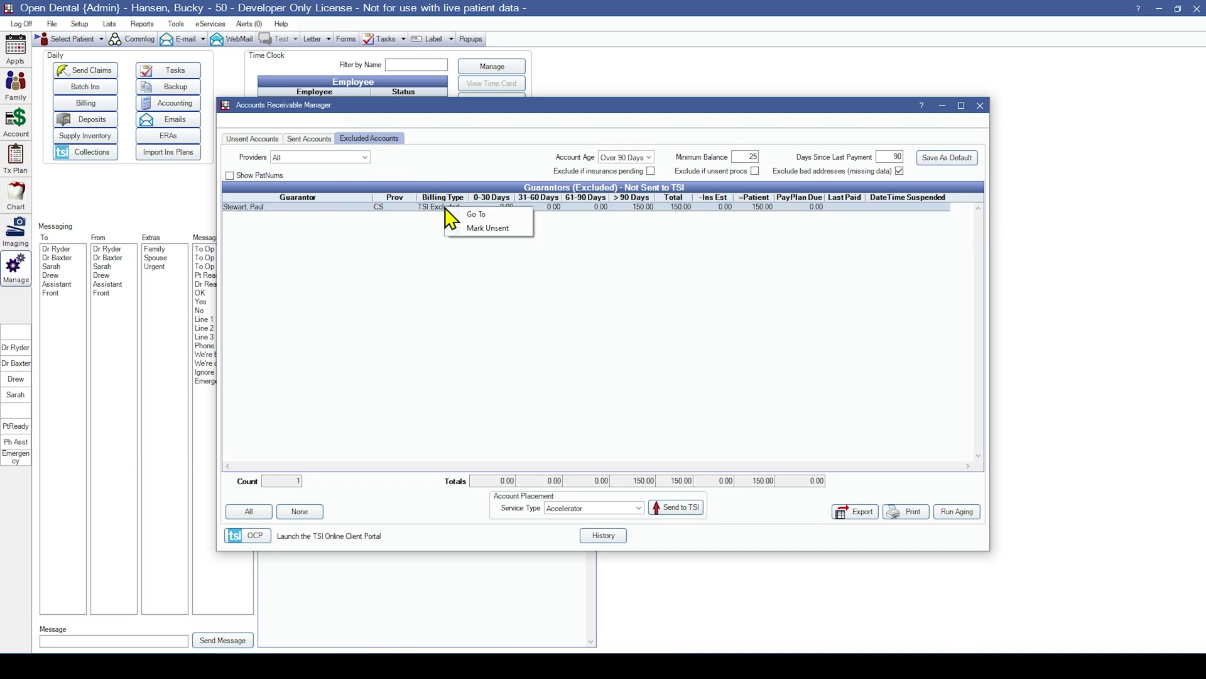
click(473, 228)
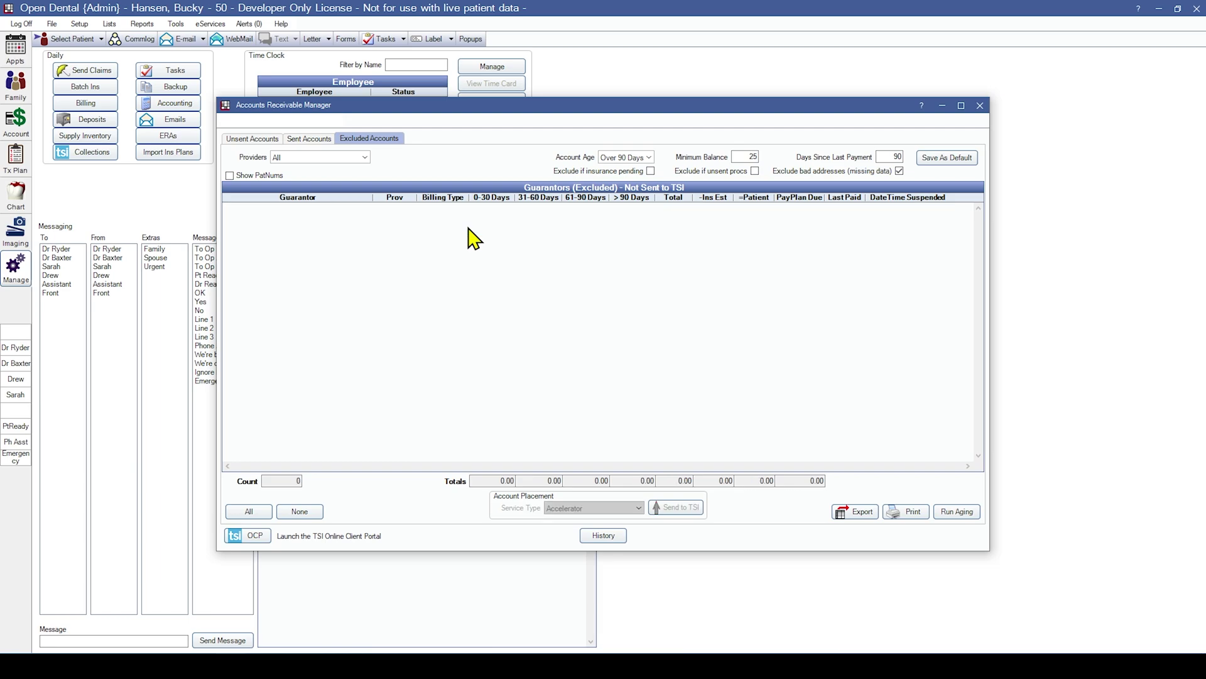
click(257, 139)
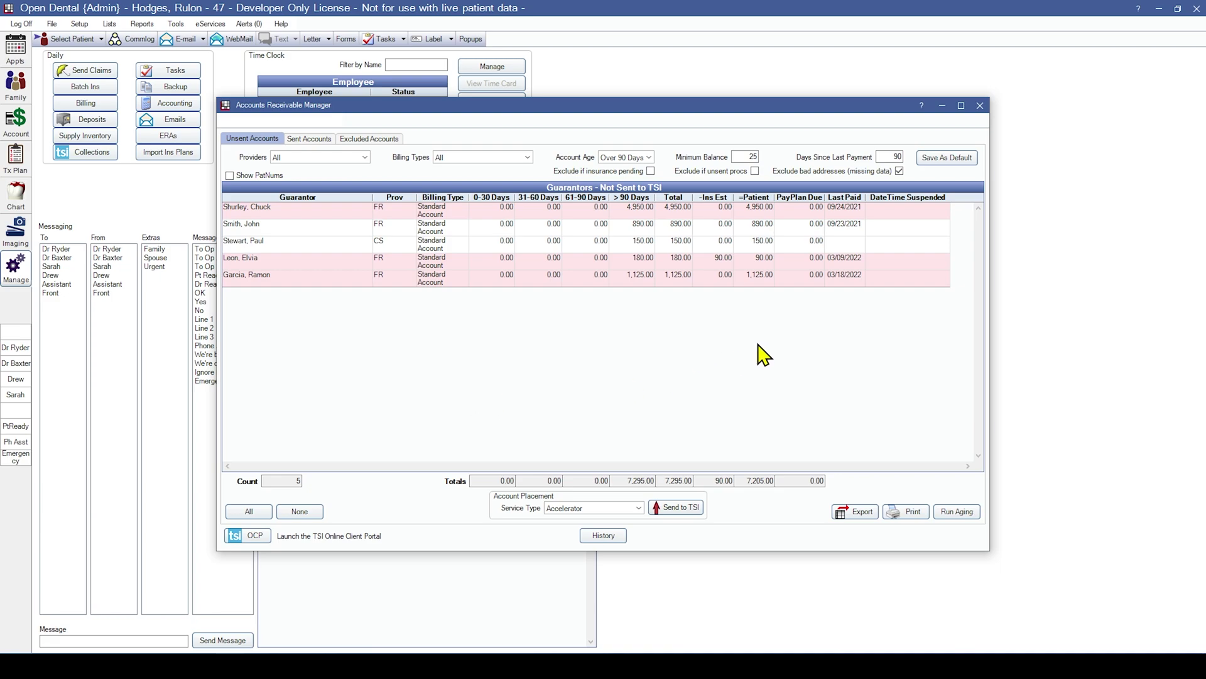
click(981, 107)
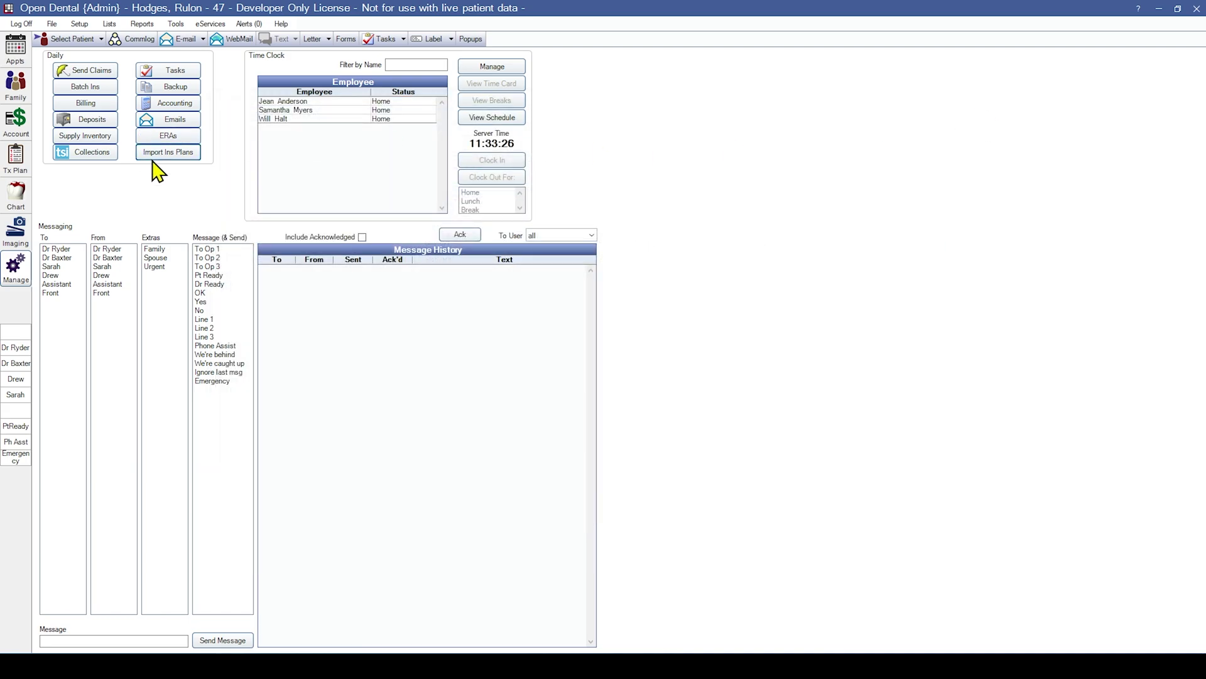
In the patient's account, record and save a 250.00 cash payment made directly by the guarantor
click(31, 126)
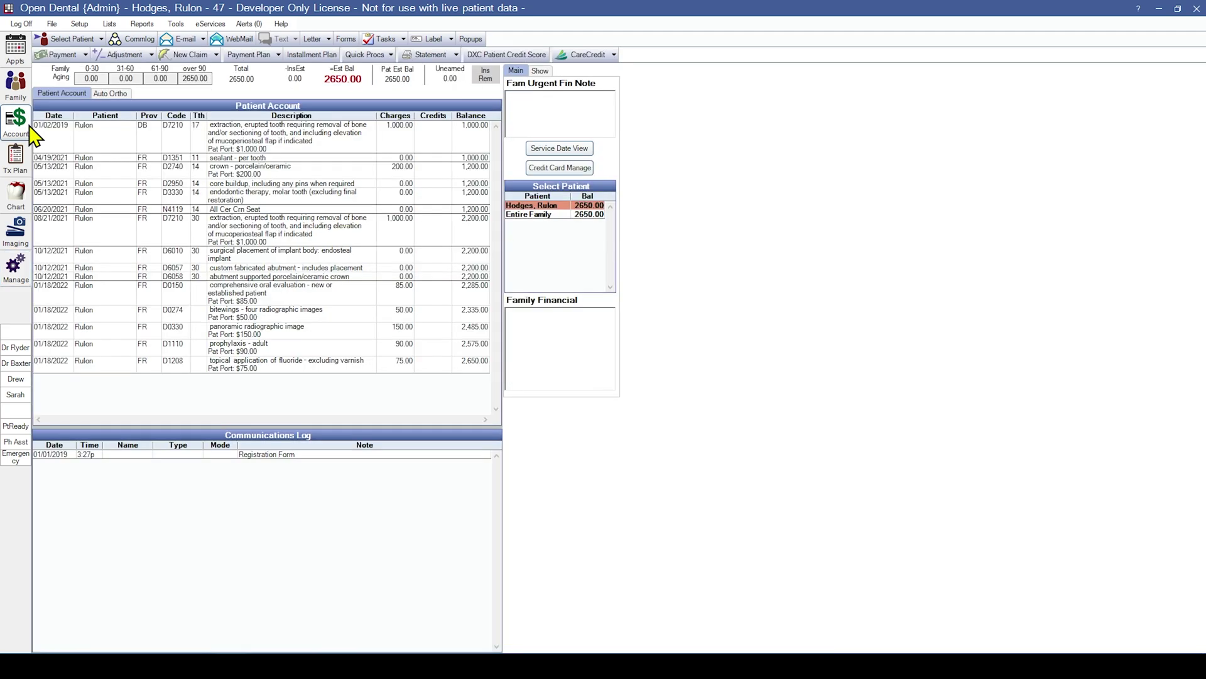
click(52, 55)
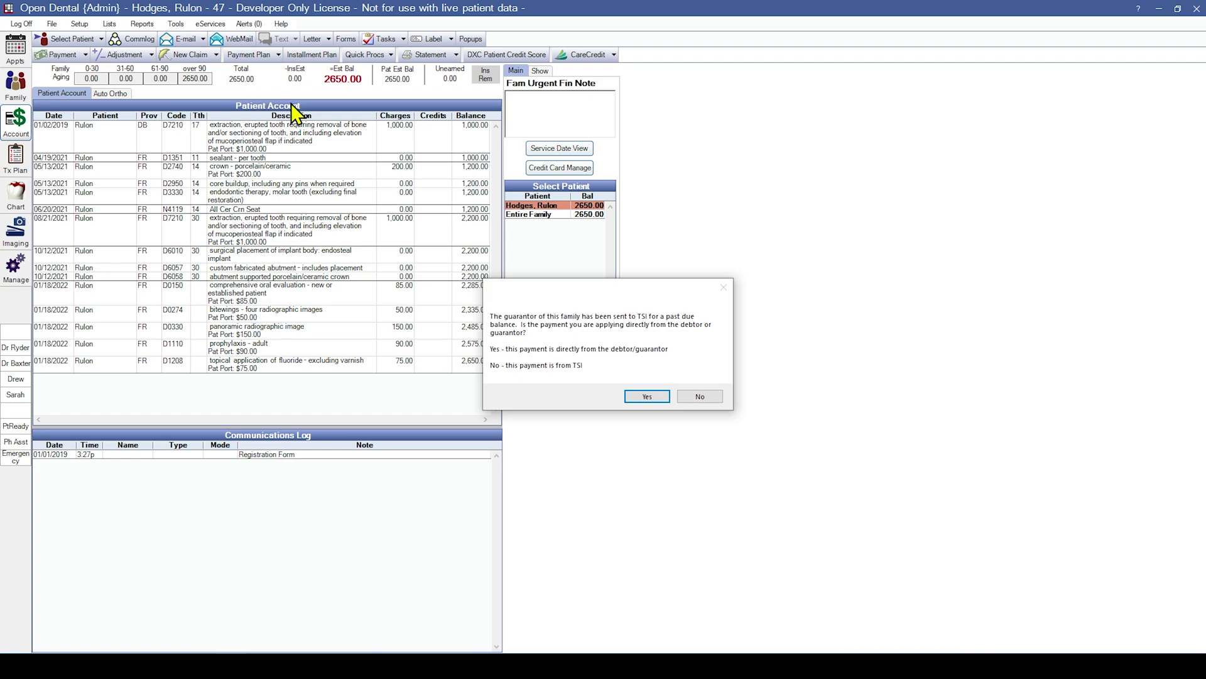
click(642, 397)
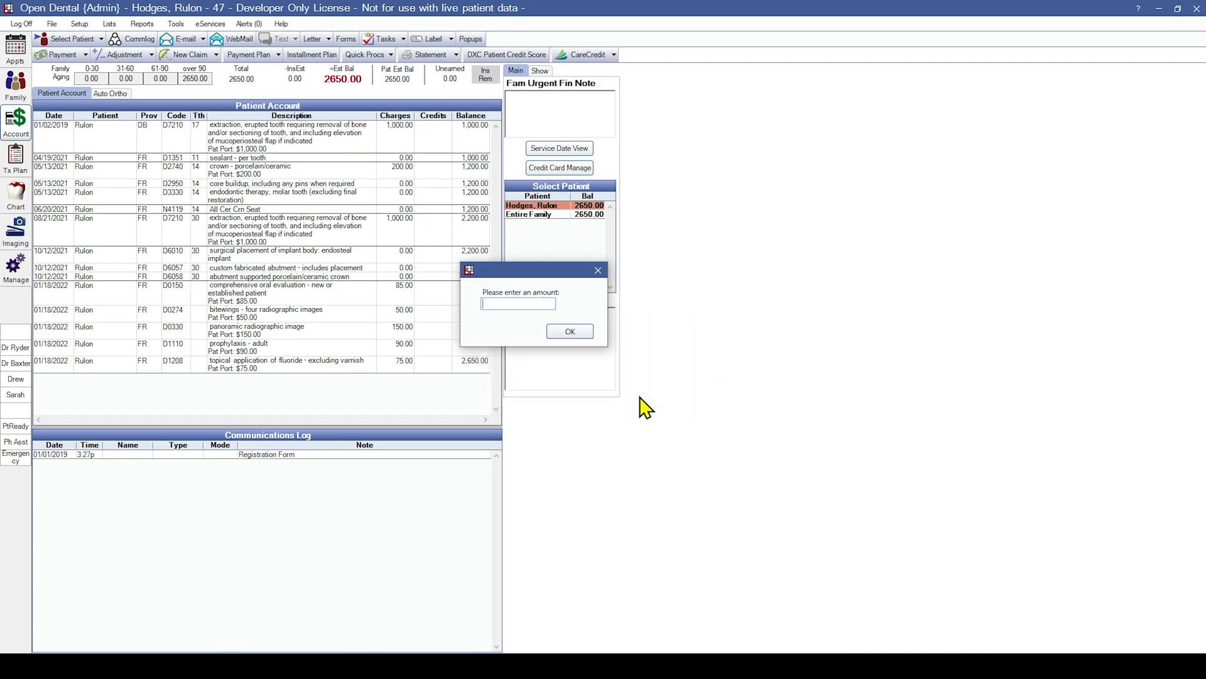
text(250)
click(590, 333)
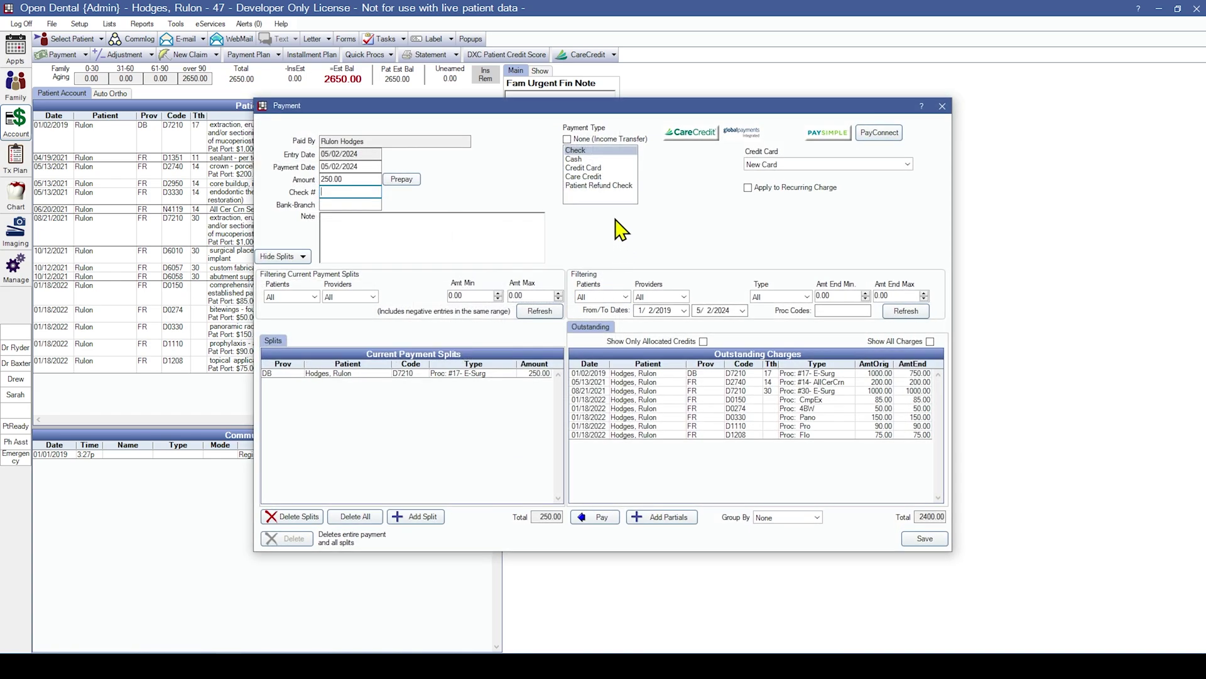
click(574, 159)
click(930, 540)
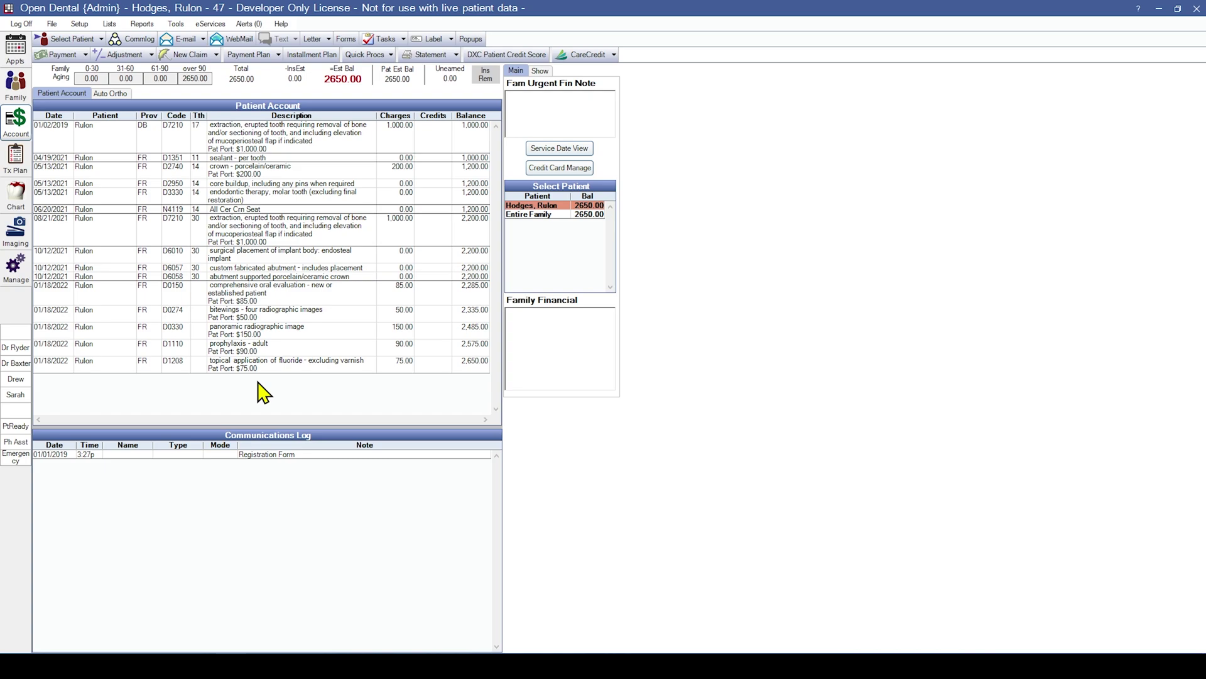
Record and save a 125.00 check payment on the account as received from TSI
click(59, 55)
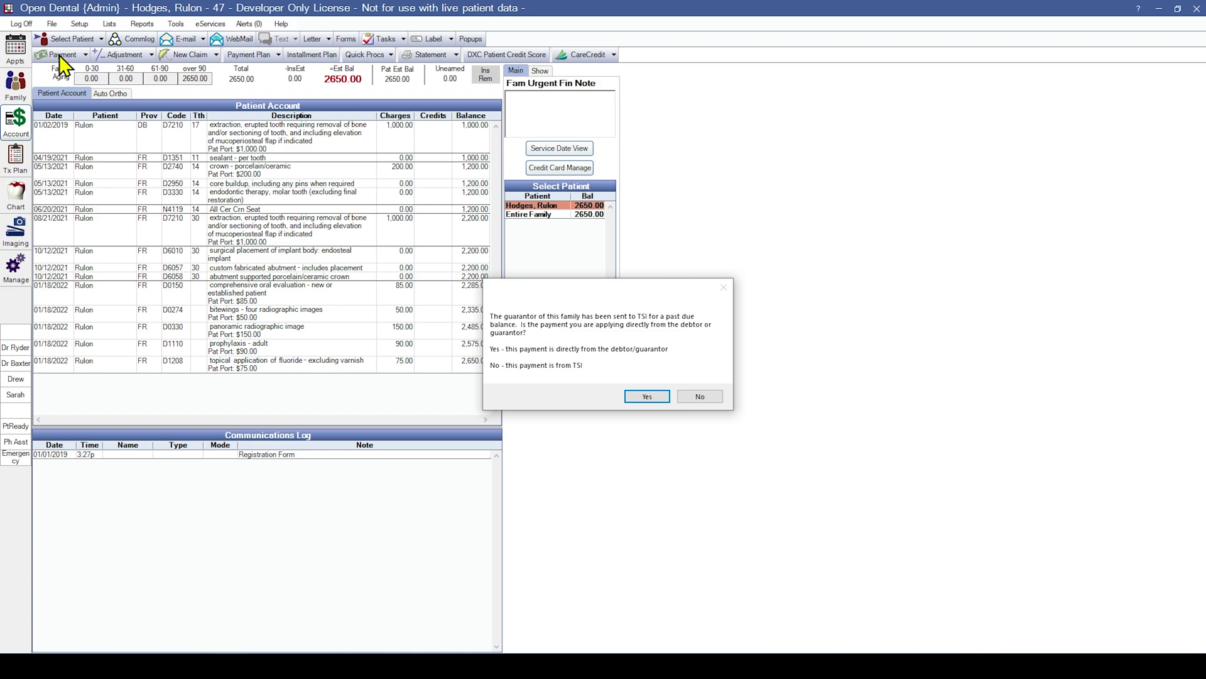
click(699, 396)
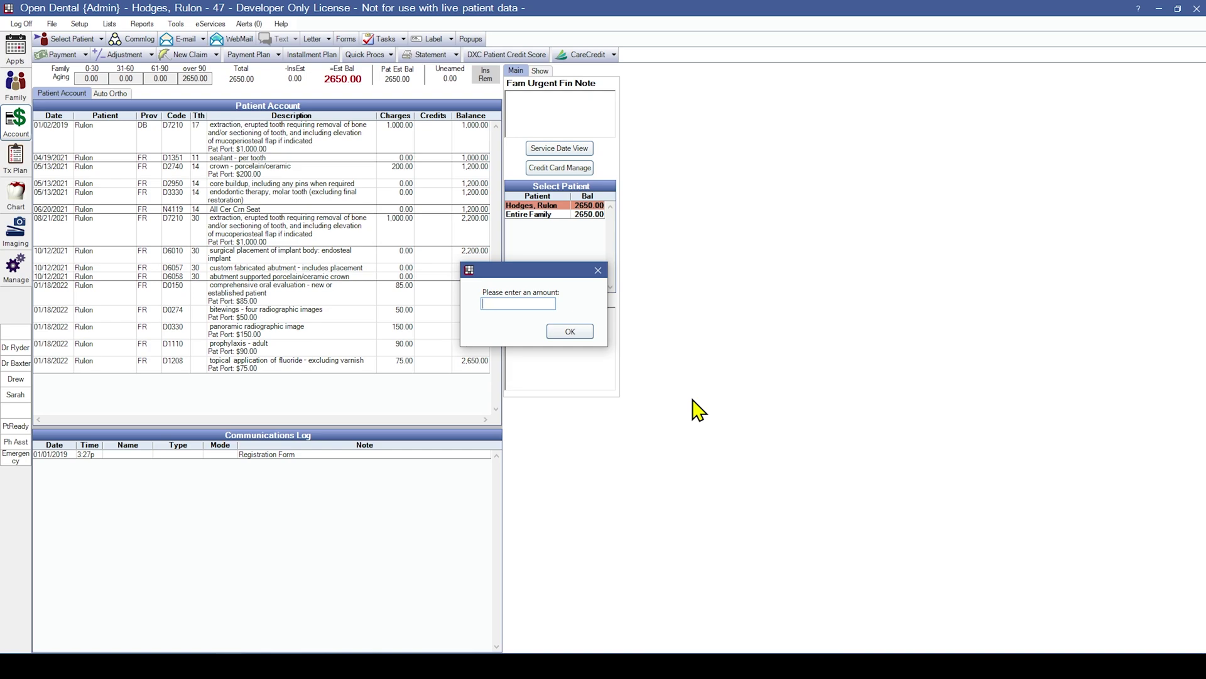
text(125)
click(569, 331)
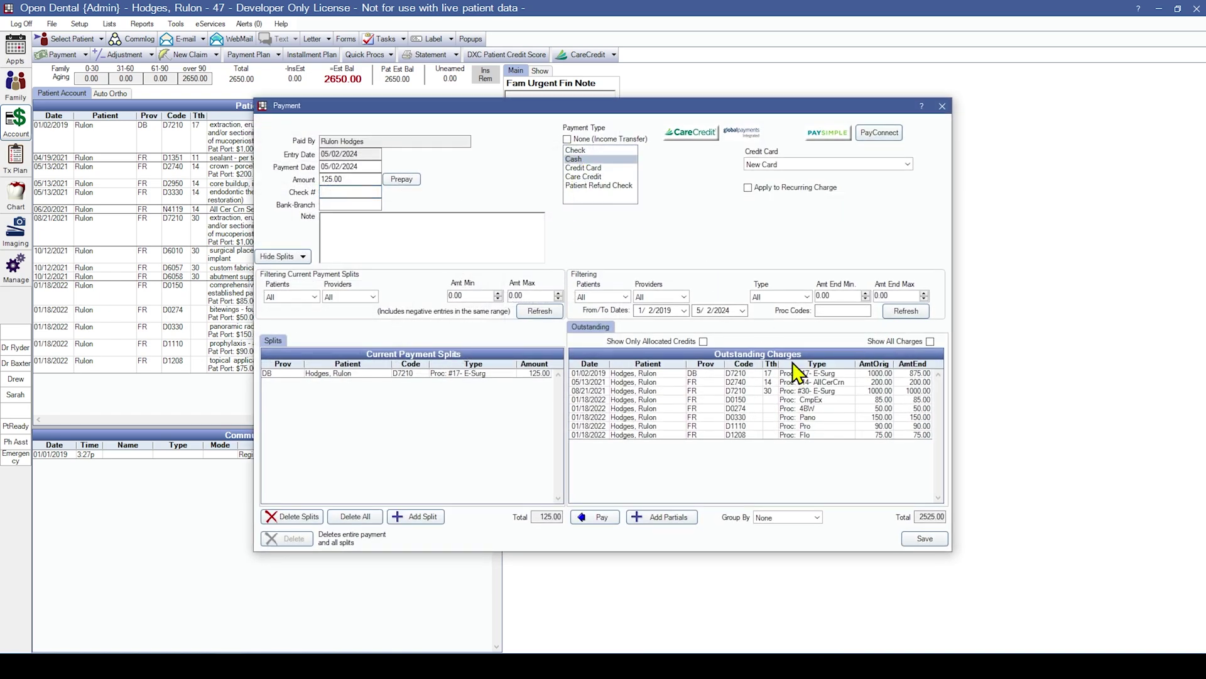
click(924, 538)
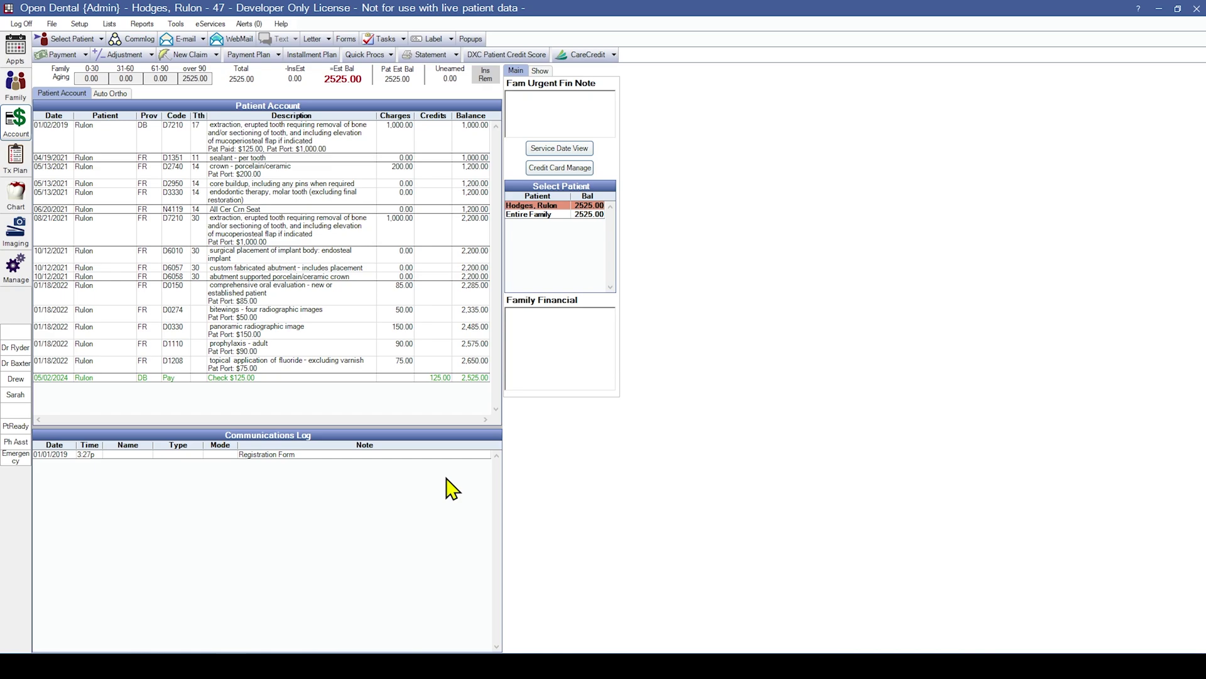
Add a 25 adjustment of type TSI Excluded (Negative) as the result of a payment received from TSI
click(125, 55)
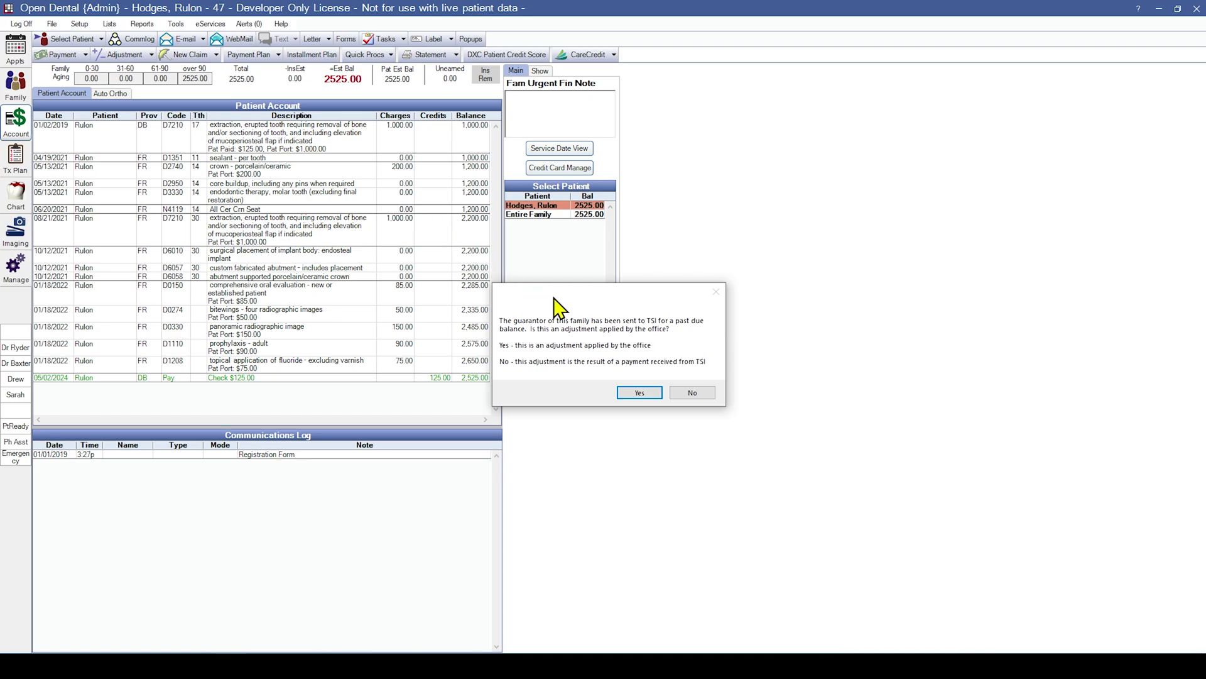
click(692, 395)
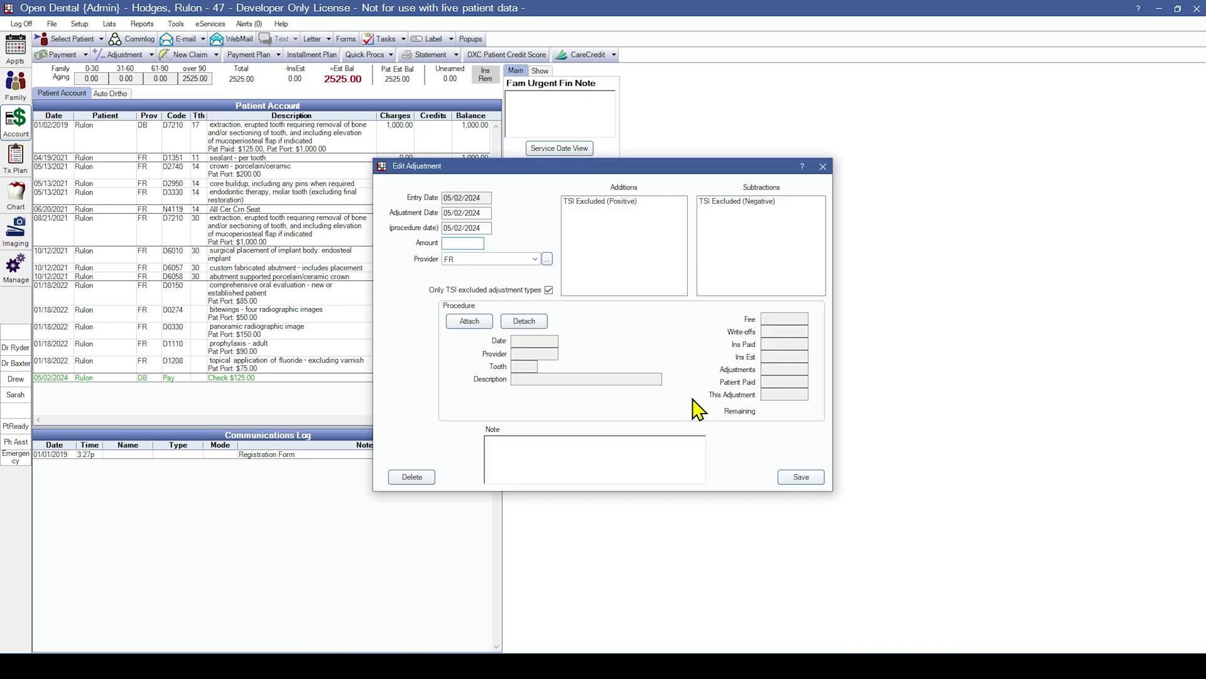
text(25)
click(739, 202)
click(801, 478)
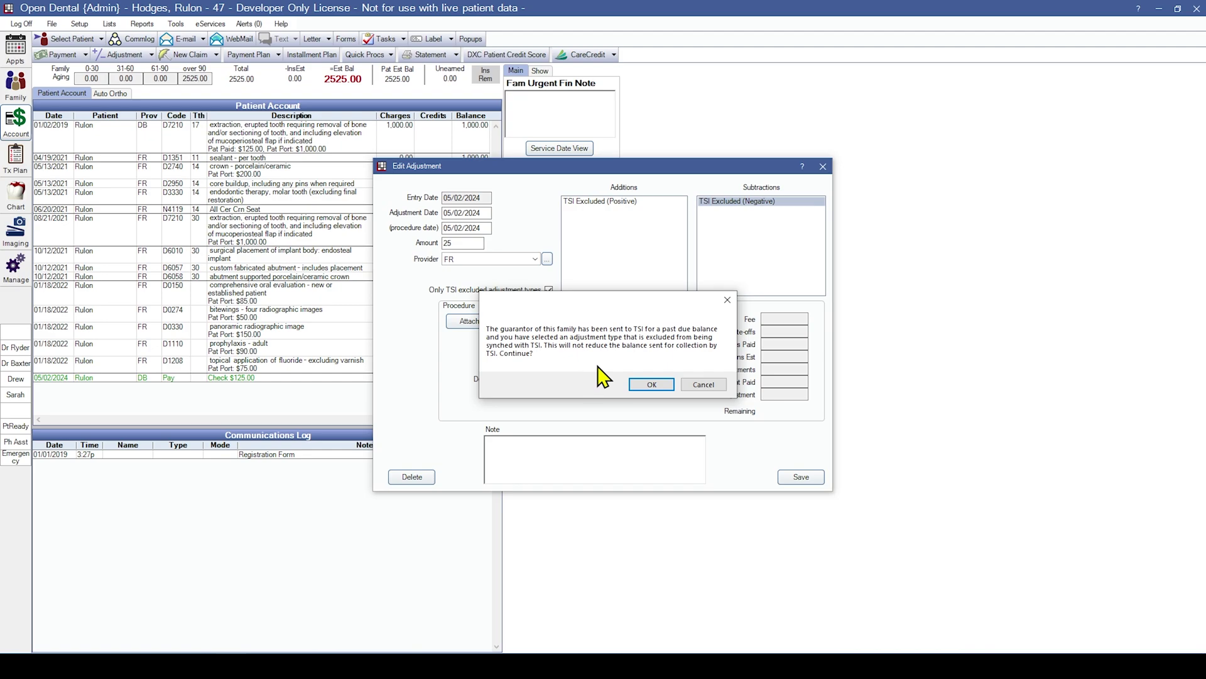
click(642, 382)
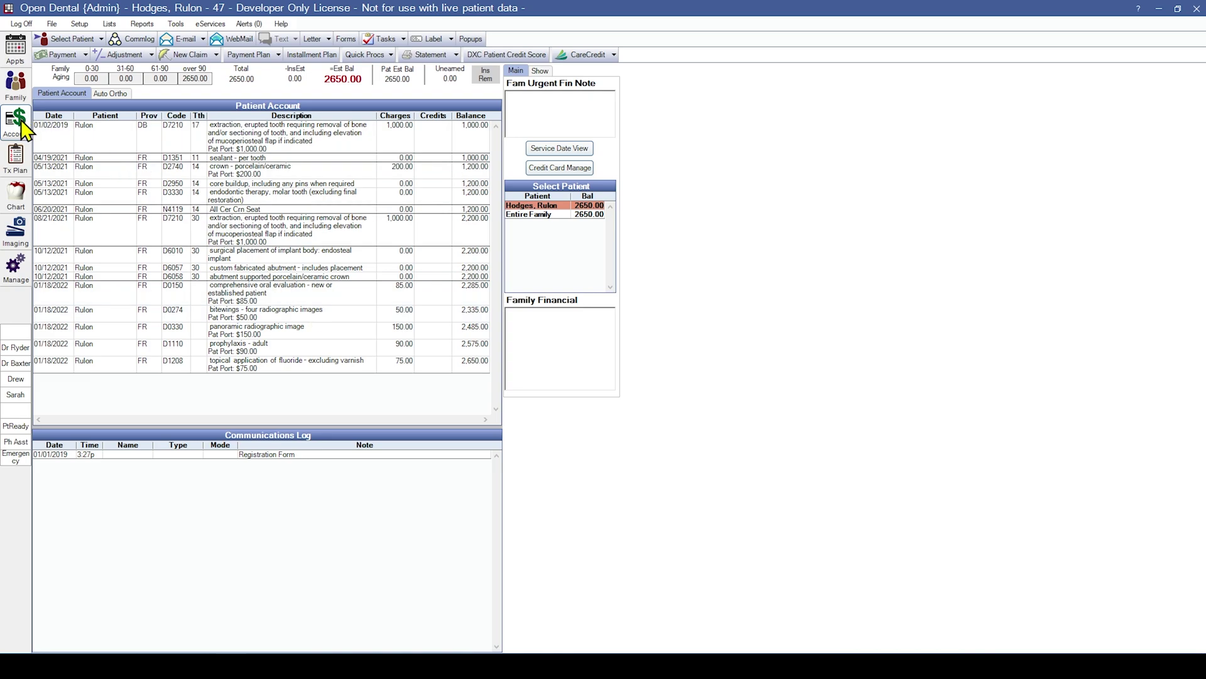
Add an office-applied adjustment of 2650 with the type TSI Excluded (Negative) and accept that it is not synched with TSI
click(118, 56)
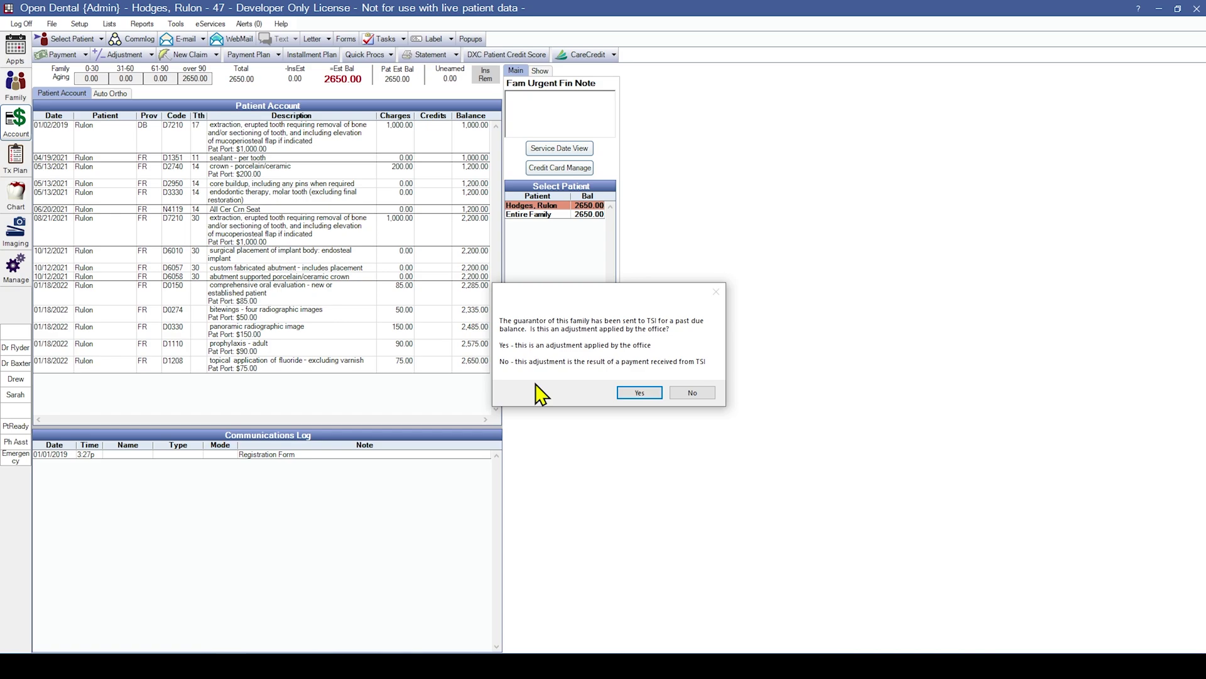
click(636, 393)
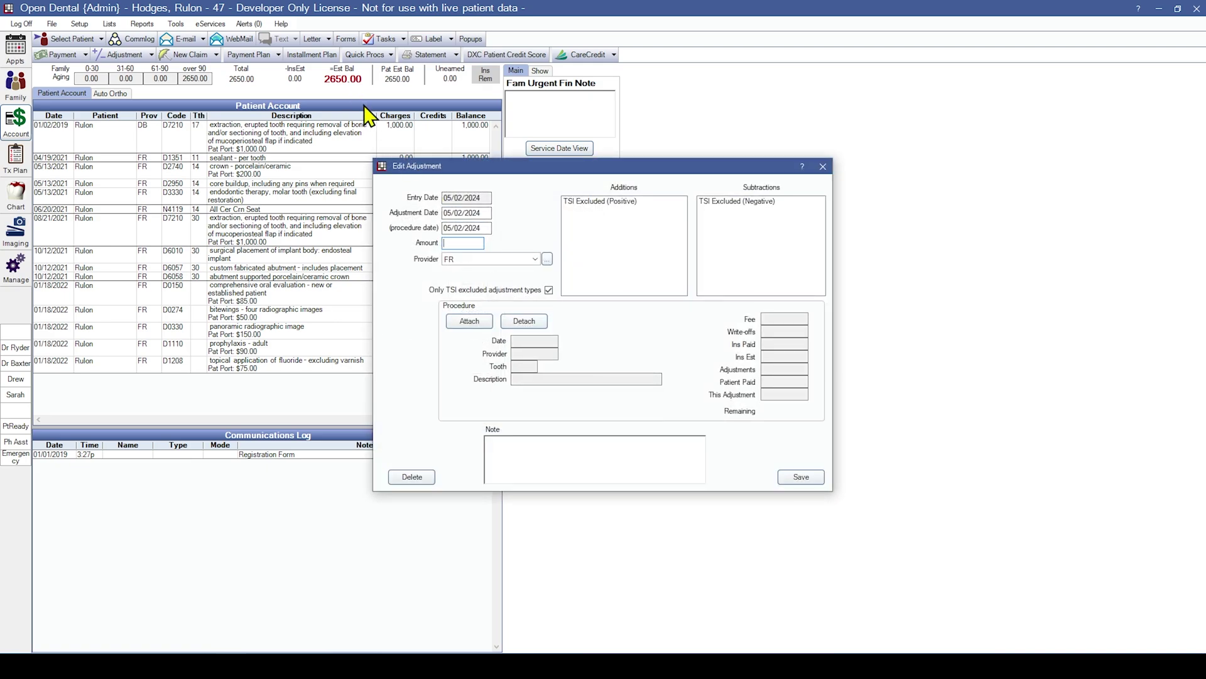
text(2650)
click(764, 215)
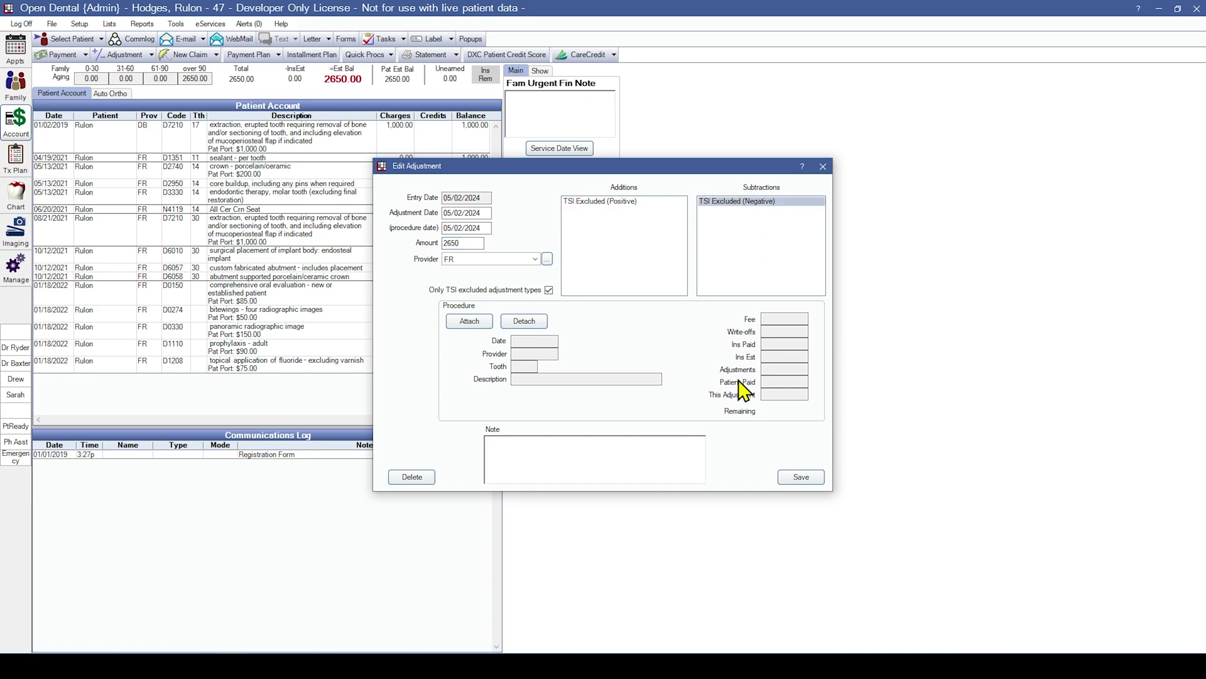
click(800, 478)
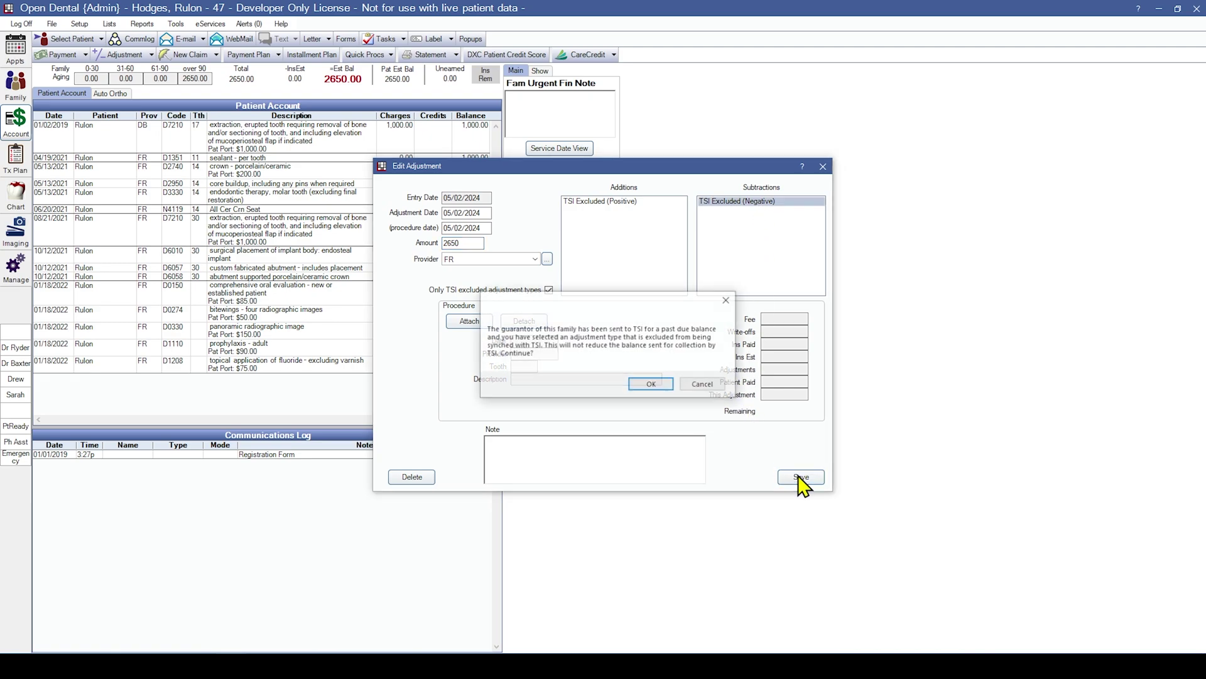
click(654, 385)
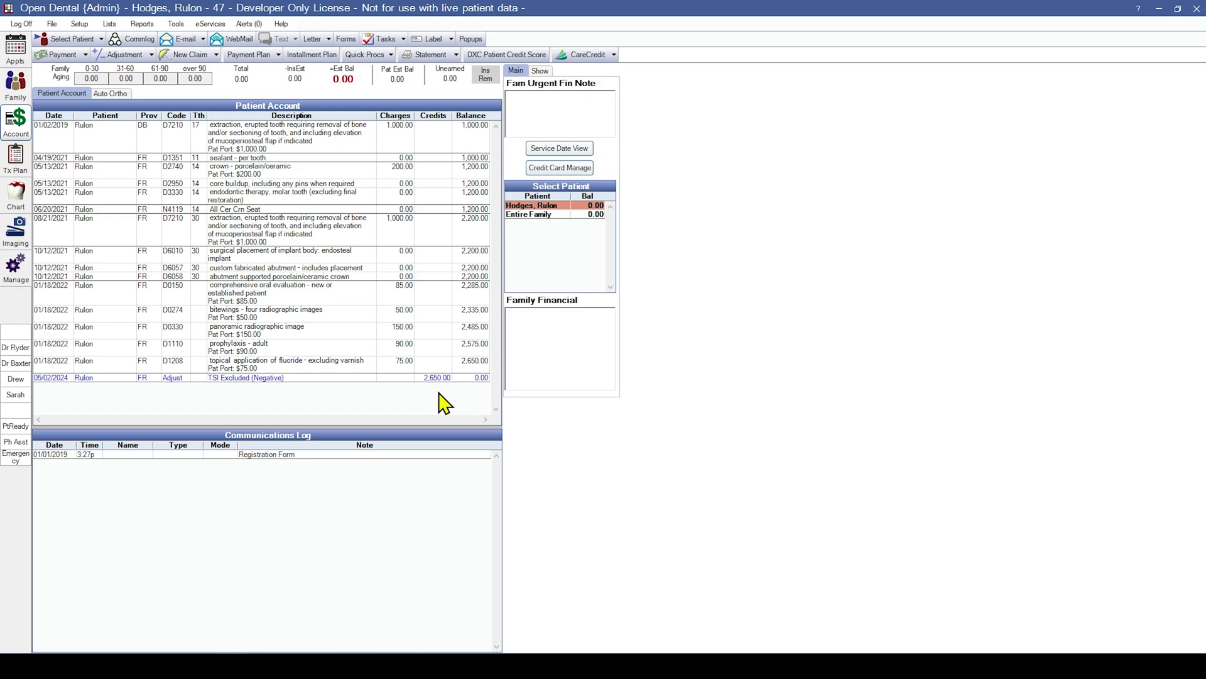
Add an office-applied adjustment of 250 with the type TSI Excluded (Positive) and accept that it is not synched with TSI
click(123, 56)
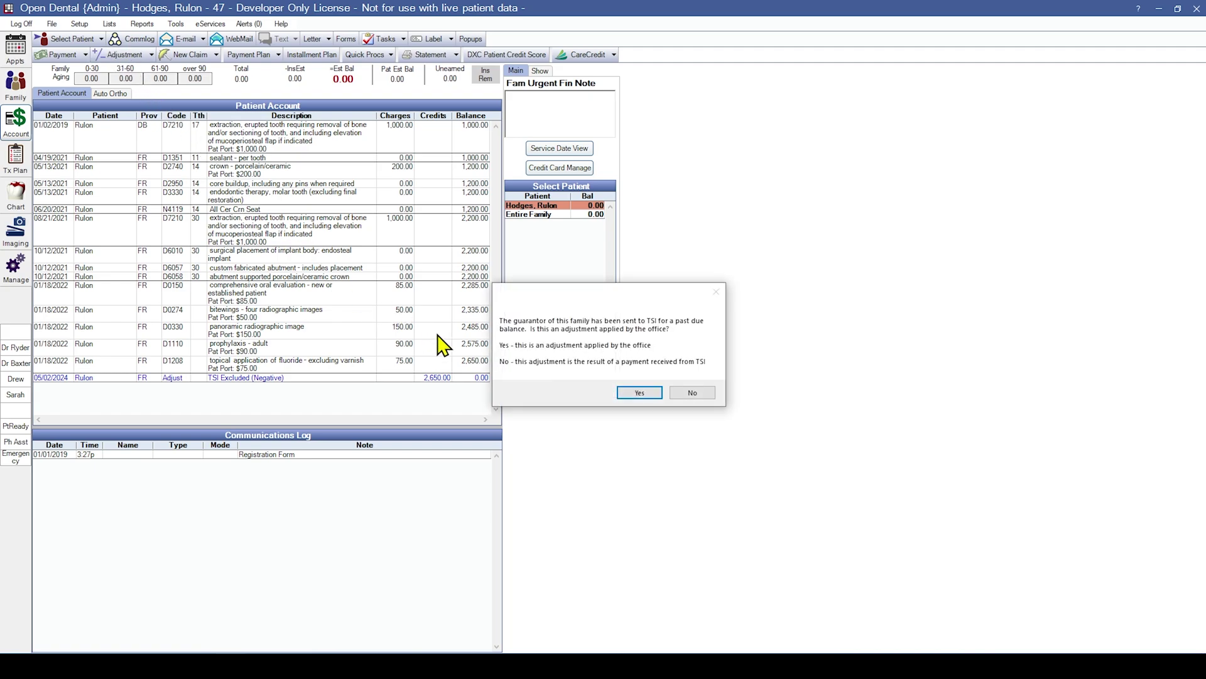
click(639, 393)
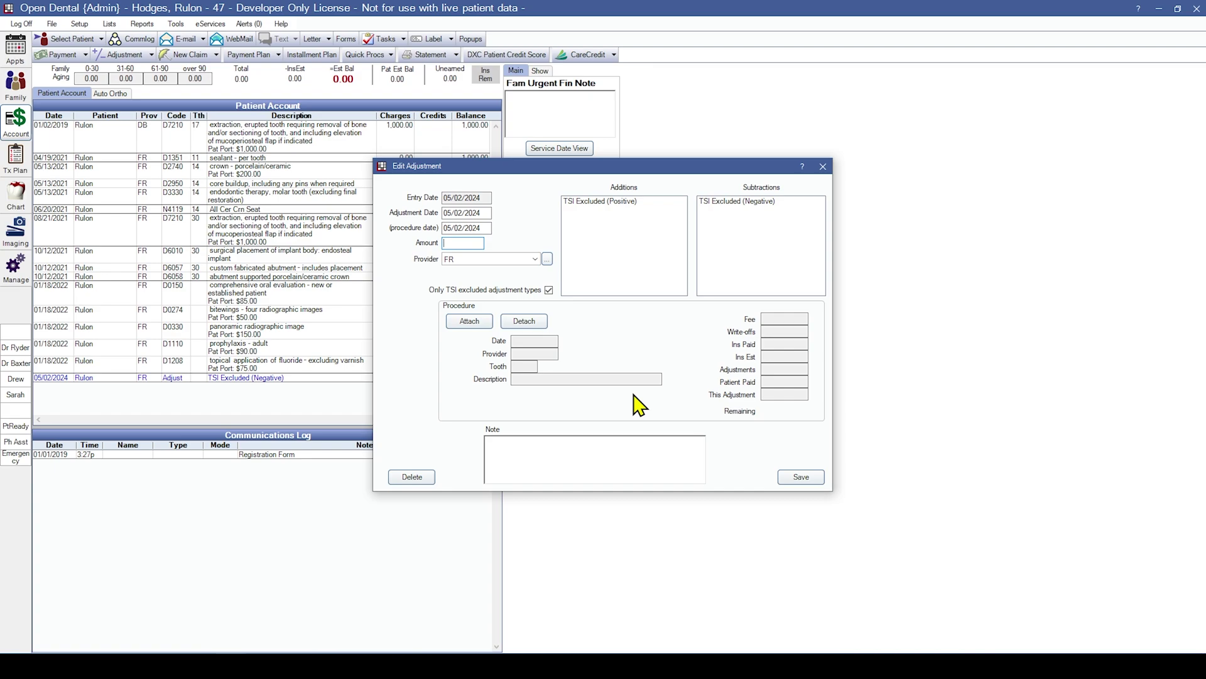
text(250)
click(621, 203)
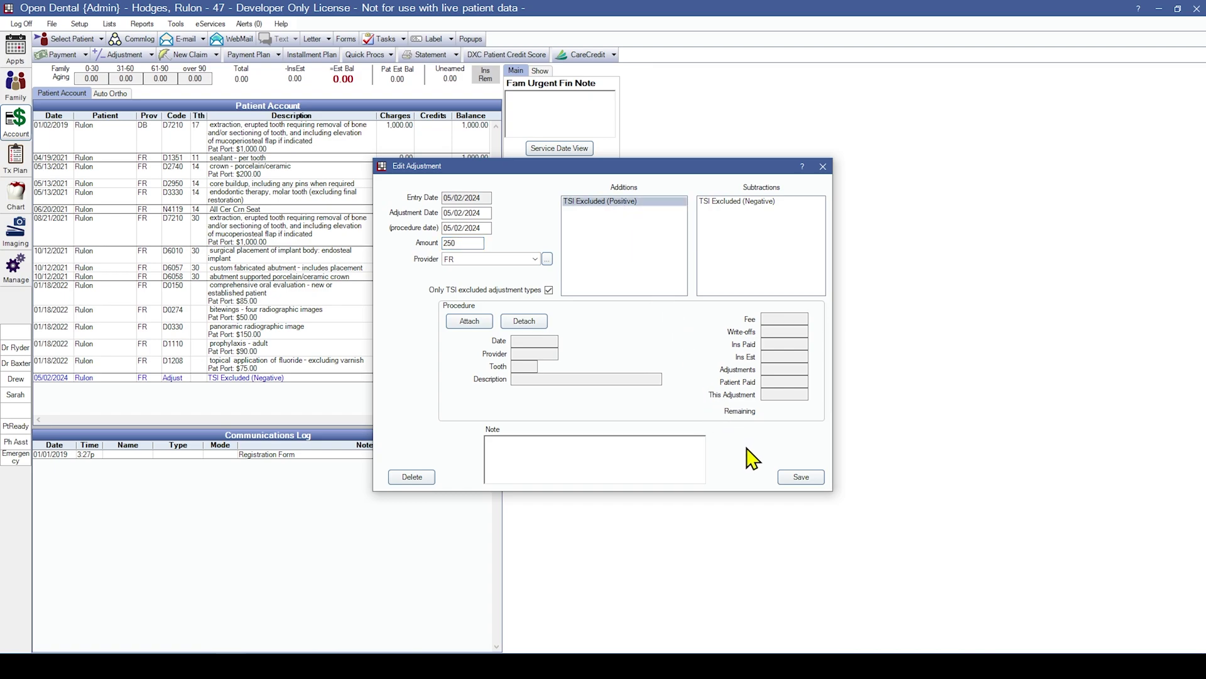
click(790, 477)
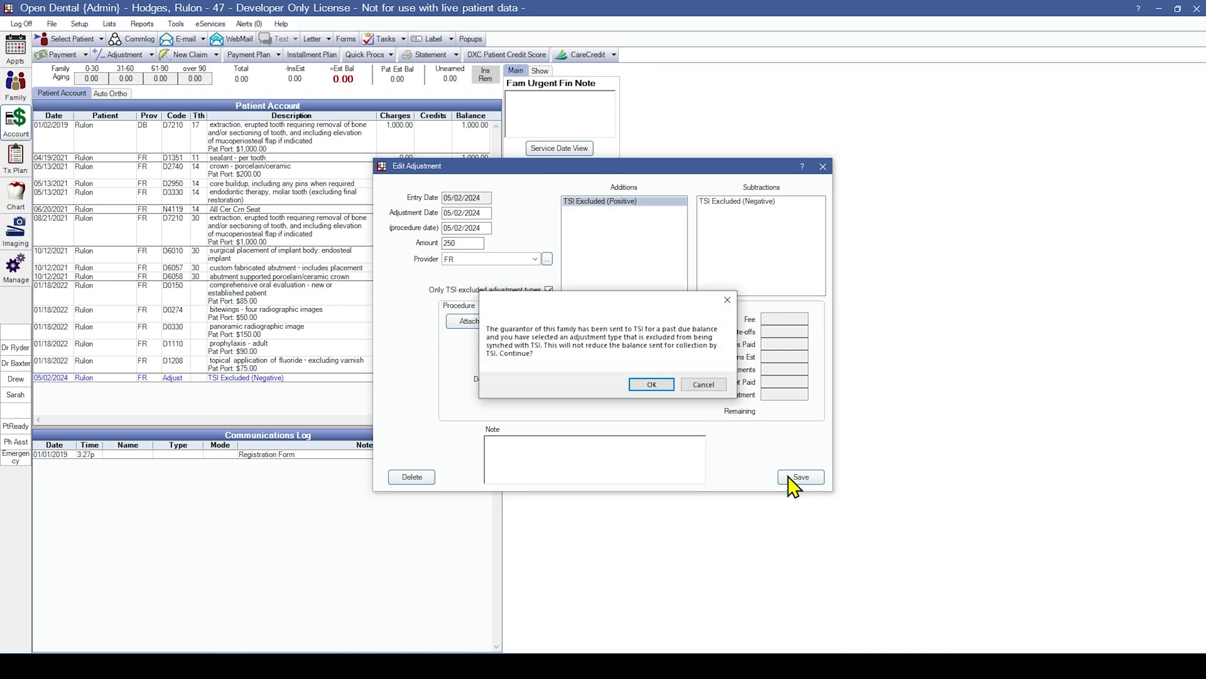
click(666, 386)
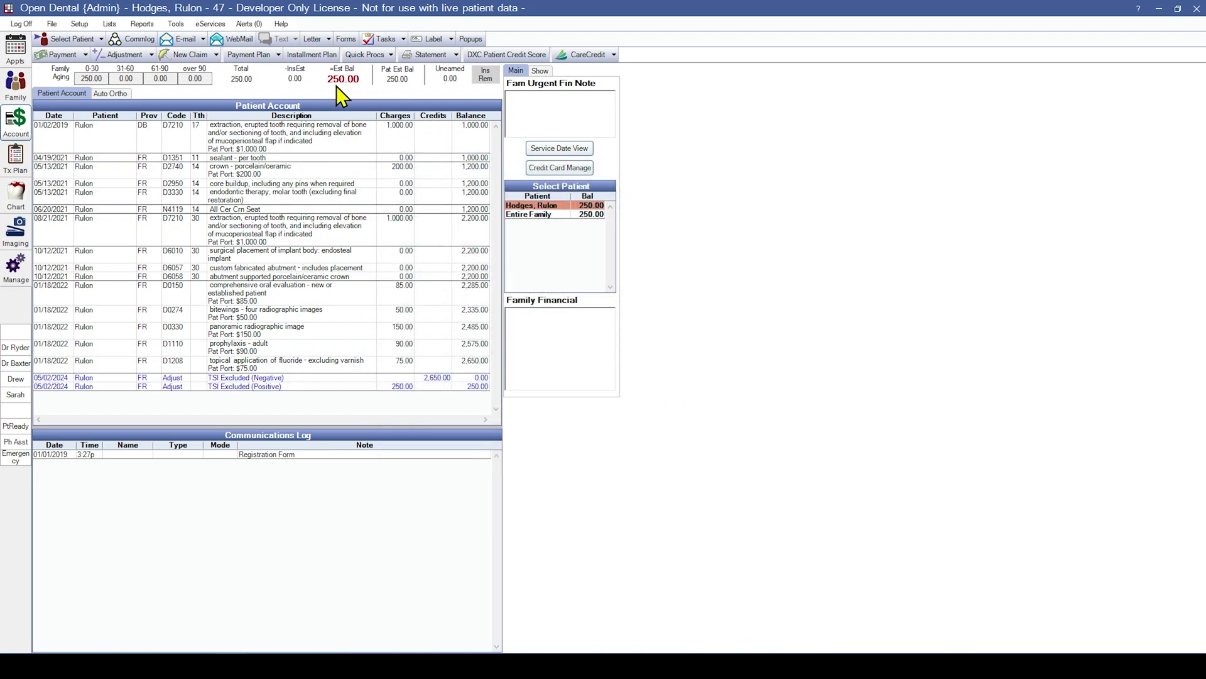
Record and save a 250.00 cash payment on the account as coming directly from the debtor/guarantor
click(59, 55)
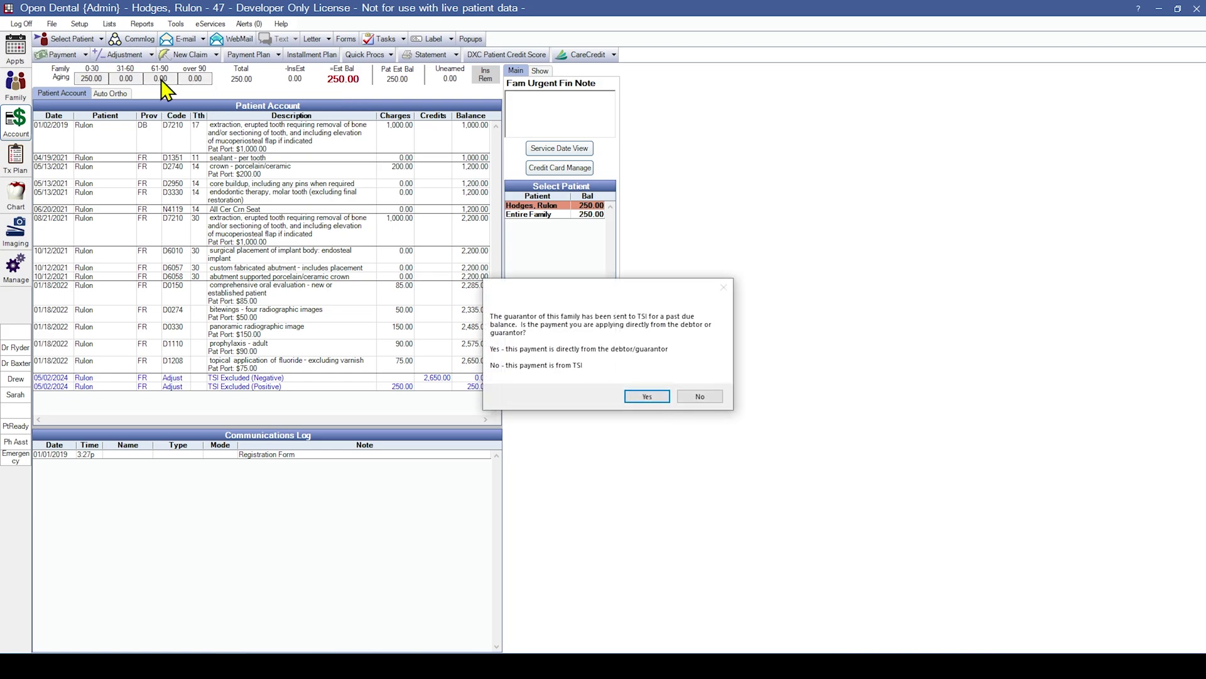
click(647, 397)
text(250)
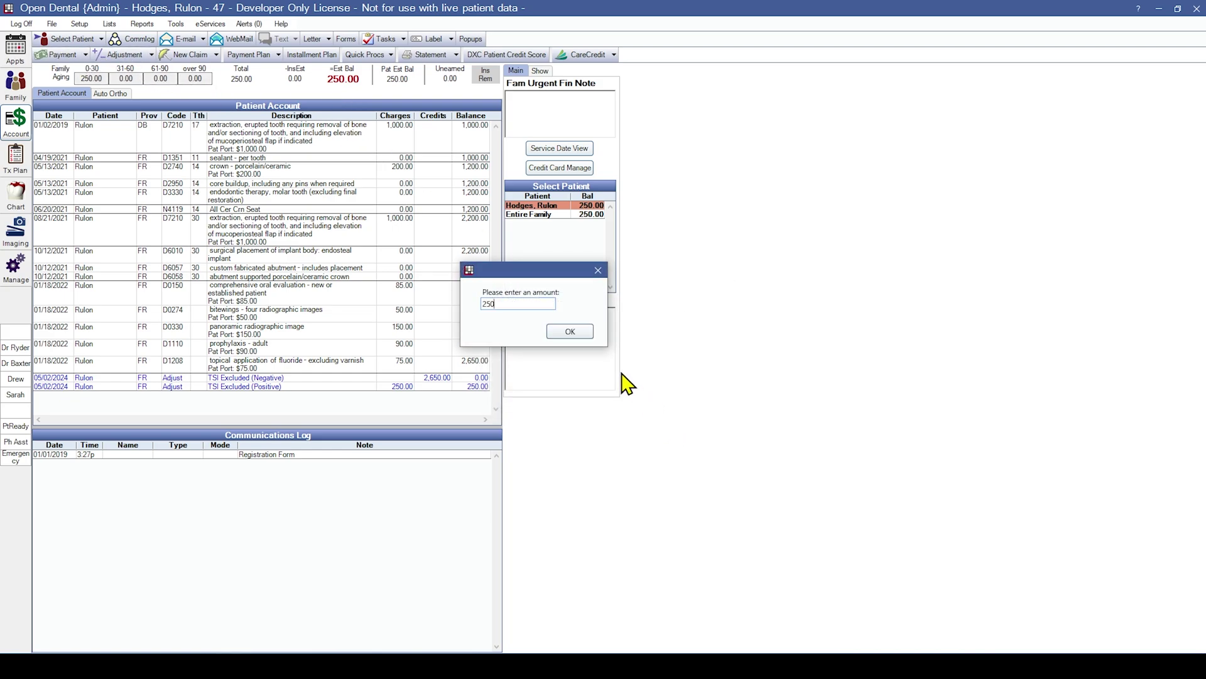
click(570, 331)
click(581, 159)
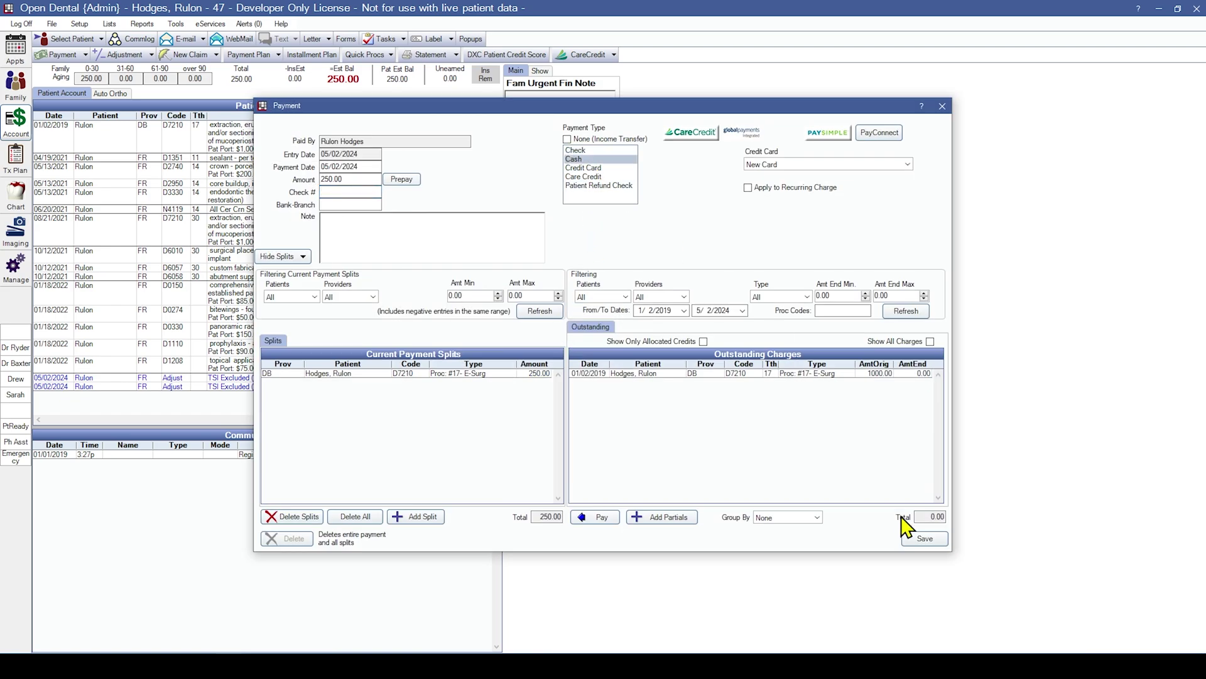
click(923, 539)
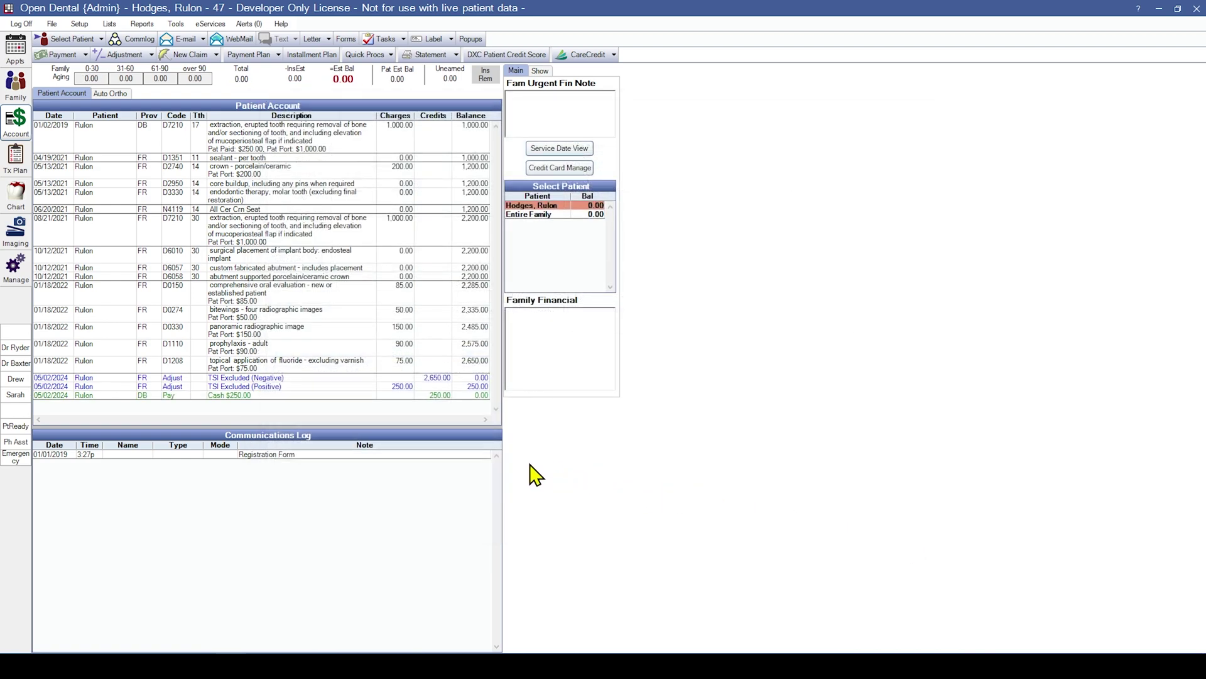
Review the negative TSI Excluded adjustment, the positive TSI Excluded adjustment and the cash payment in the account ledger
click(235, 380)
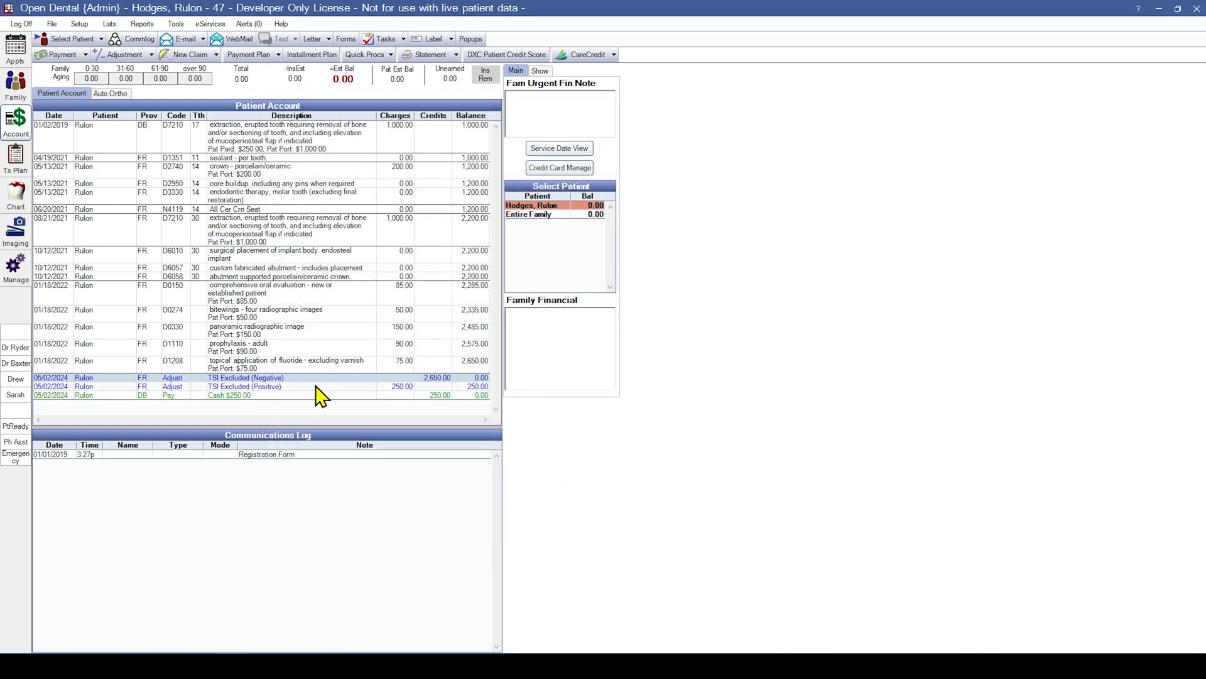
click(325, 388)
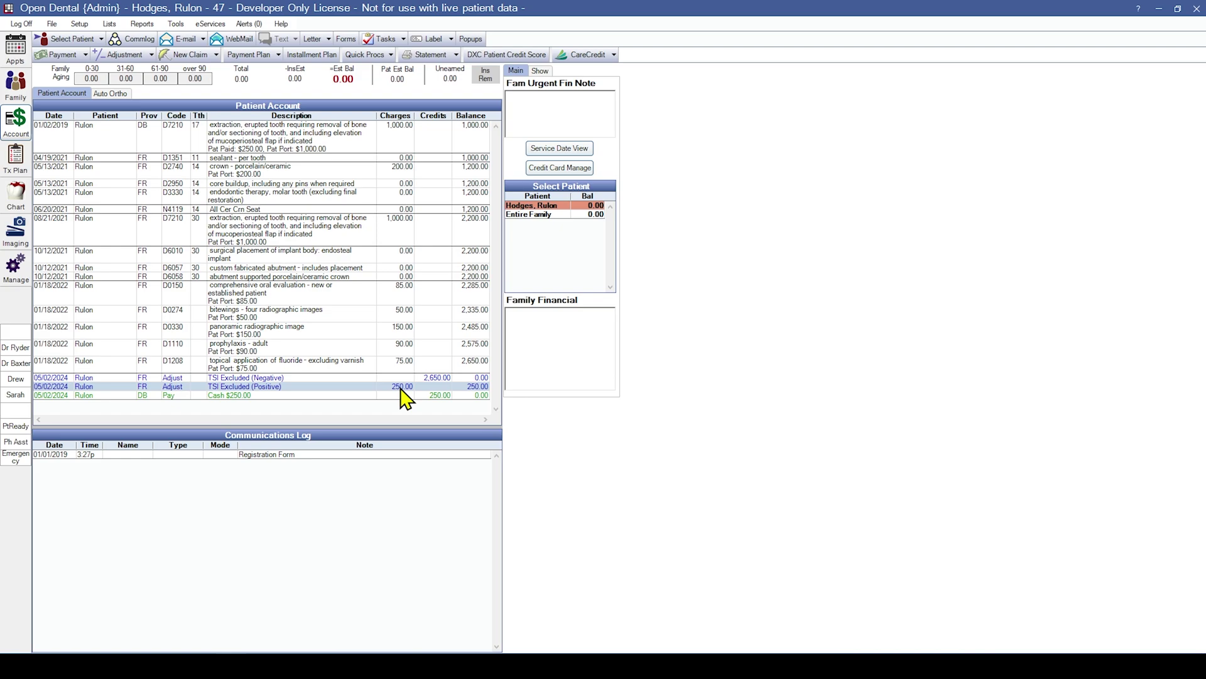
click(238, 395)
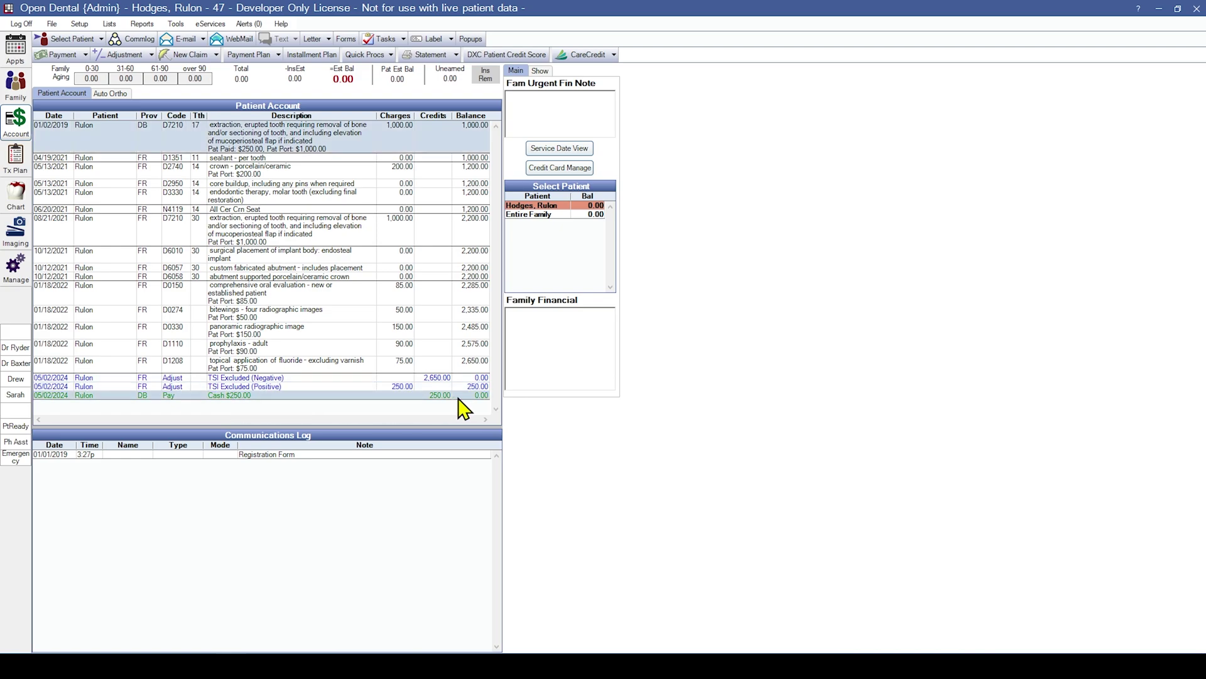